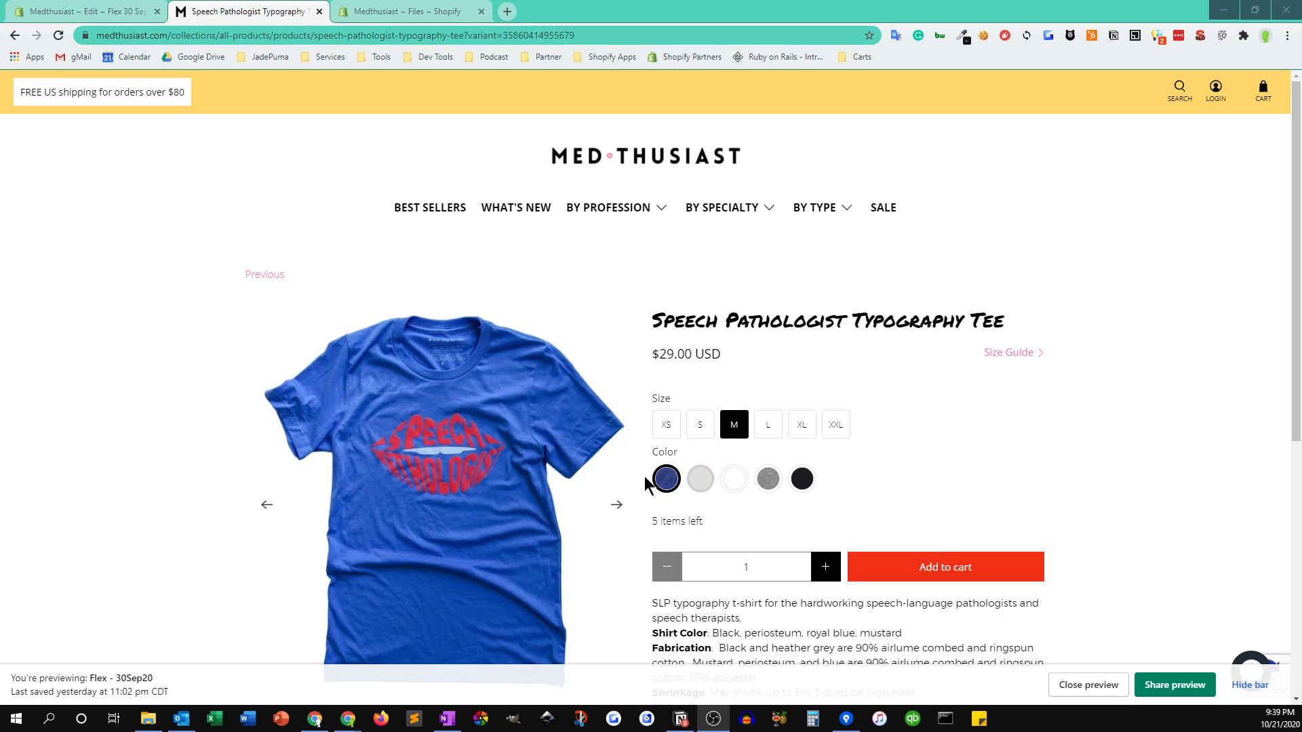
Look over the product swatches on the All Products collection page and return to the Speech Pathologist Typography Tee.
left_click(15, 35)
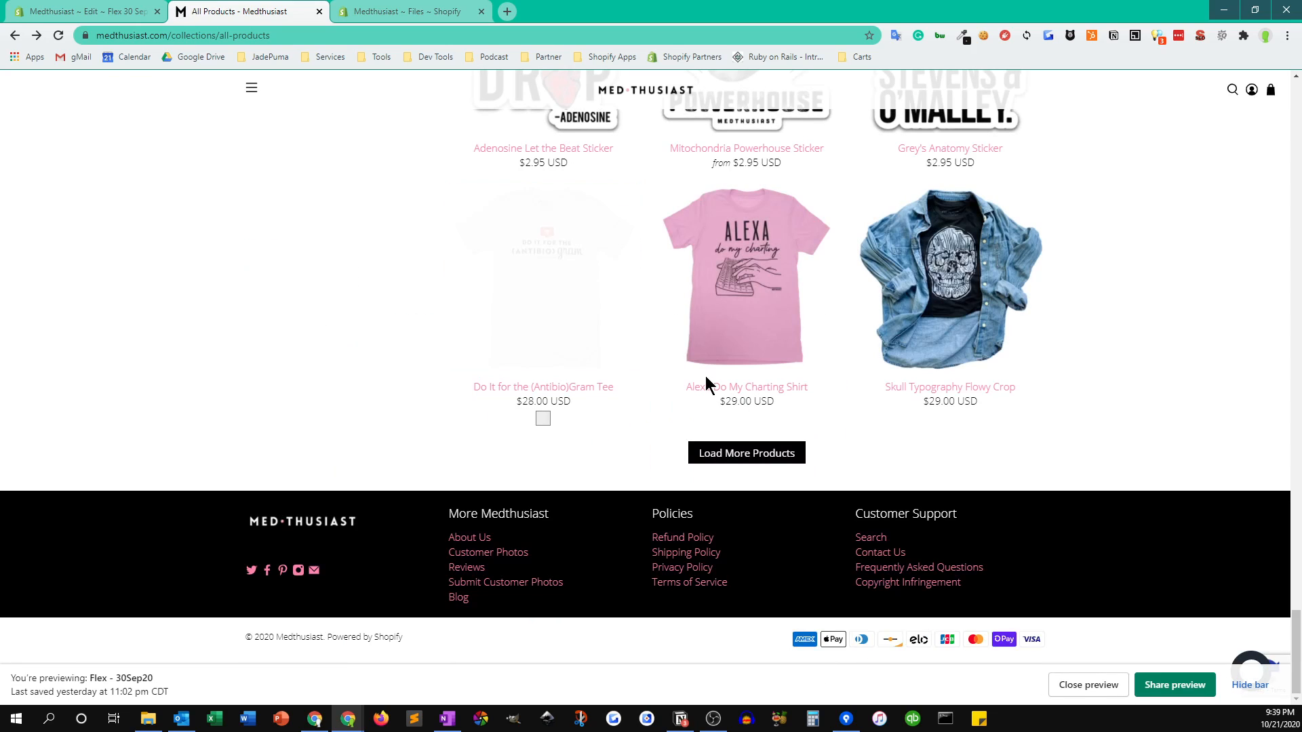
scroll(706, 383, "up", 6)
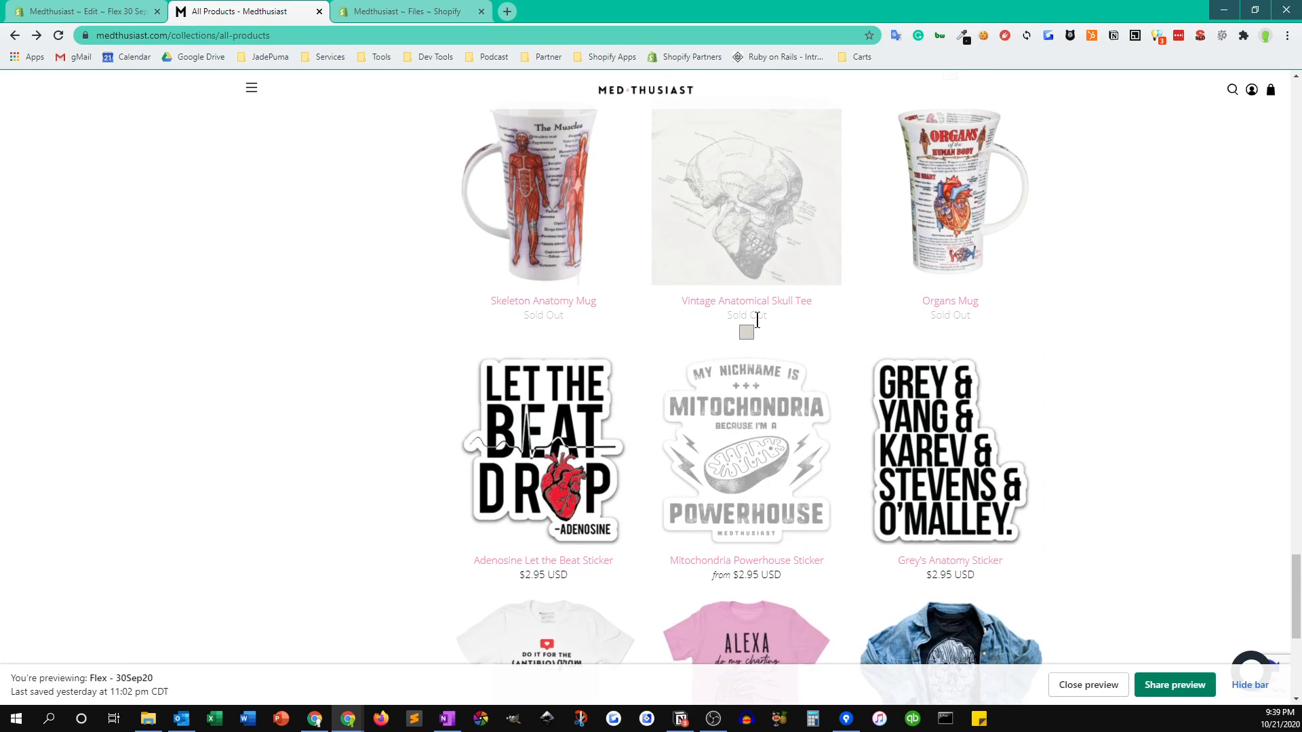
left_click(58, 36)
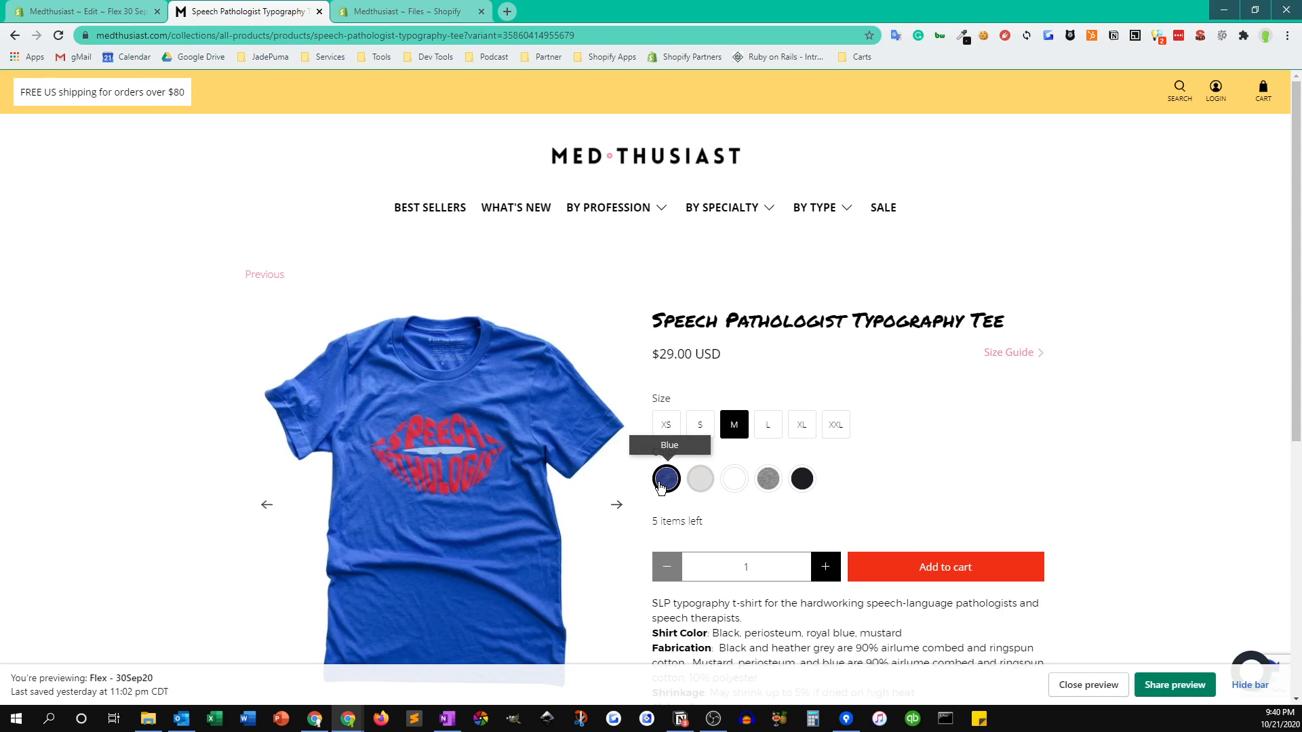
Preview the tee's Heather Grey and Black color variants and the fourth product image.
left_click(769, 480)
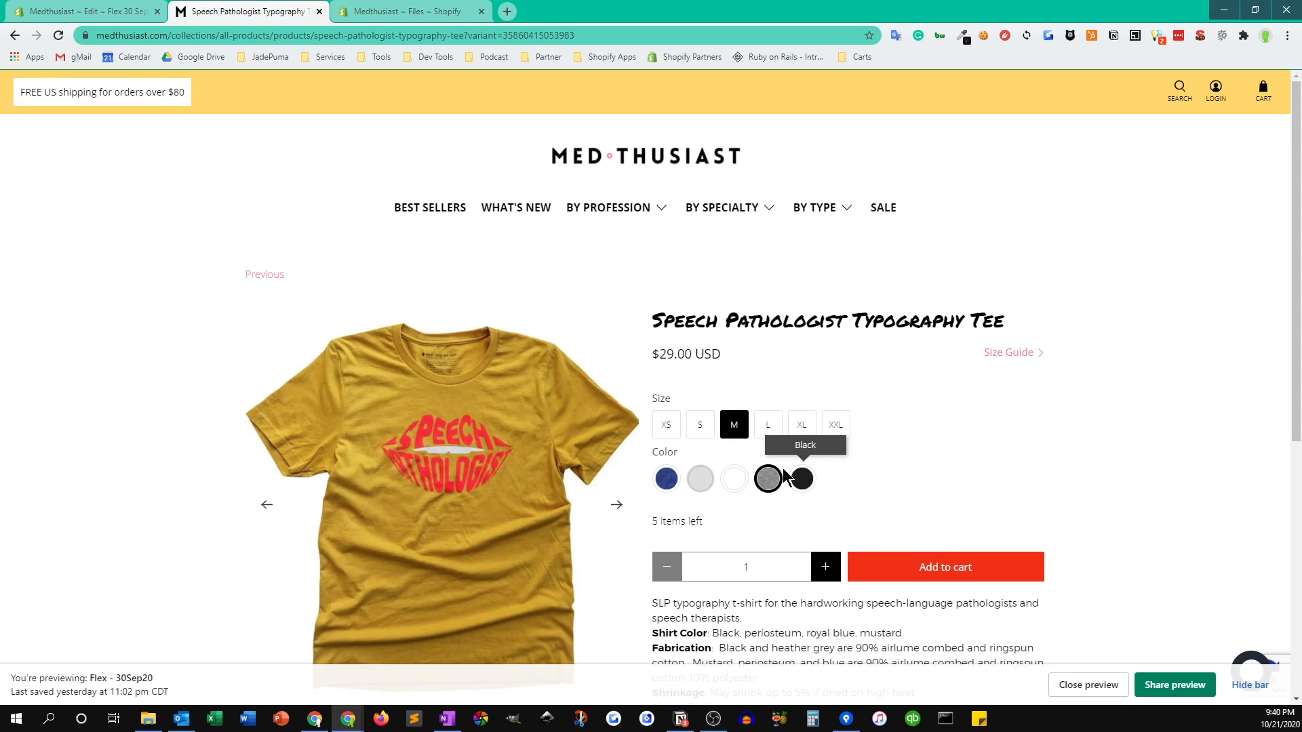
left_click(802, 479)
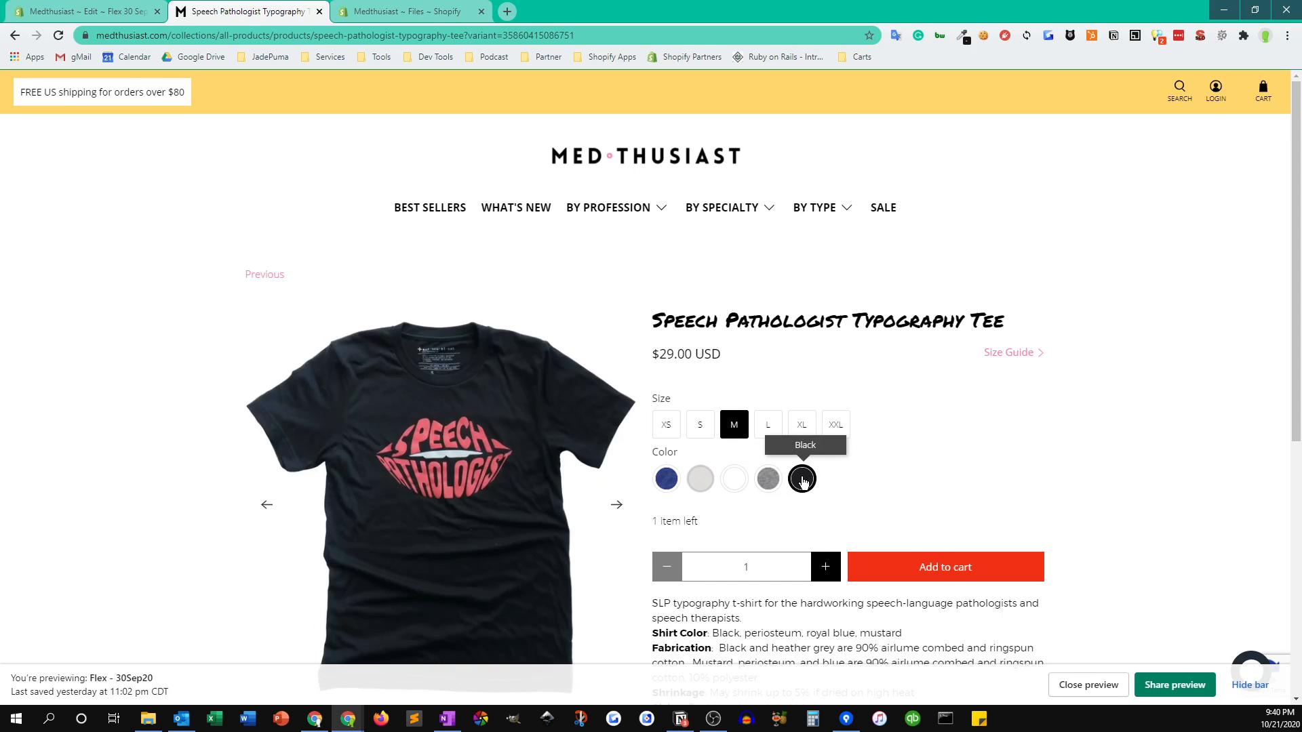
scroll(388, 538, "down", 1)
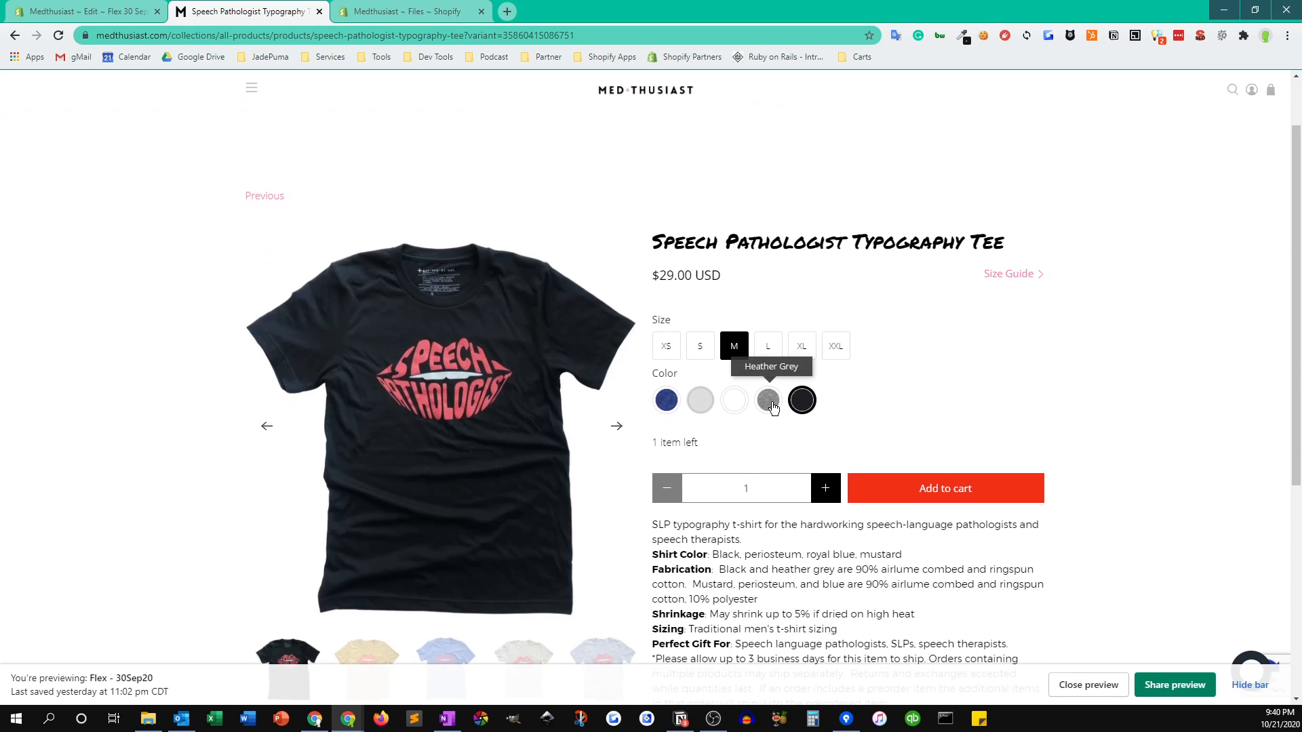
left_click(768, 400)
left_click(524, 650)
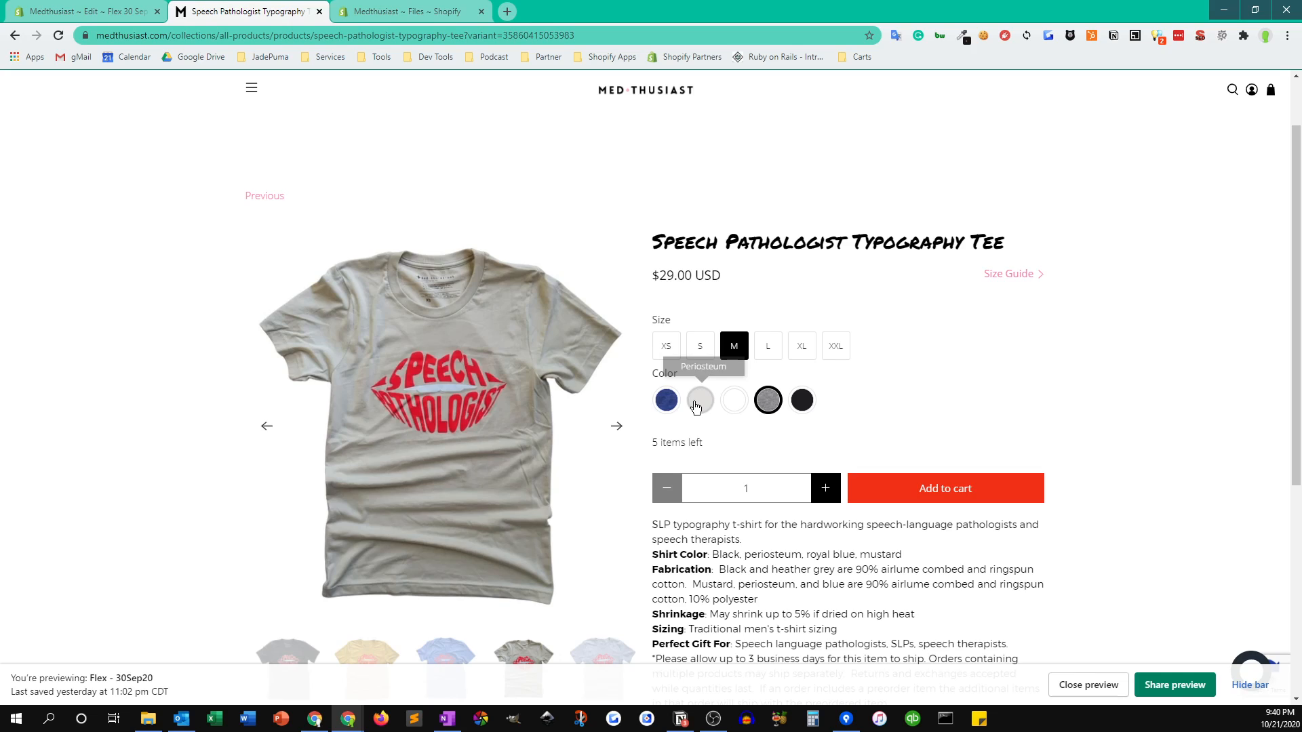
Select the color with the blank swatch and capture the mustard shirt's plain fabric below the lettering with Snip & Sketch.
left_click(734, 403)
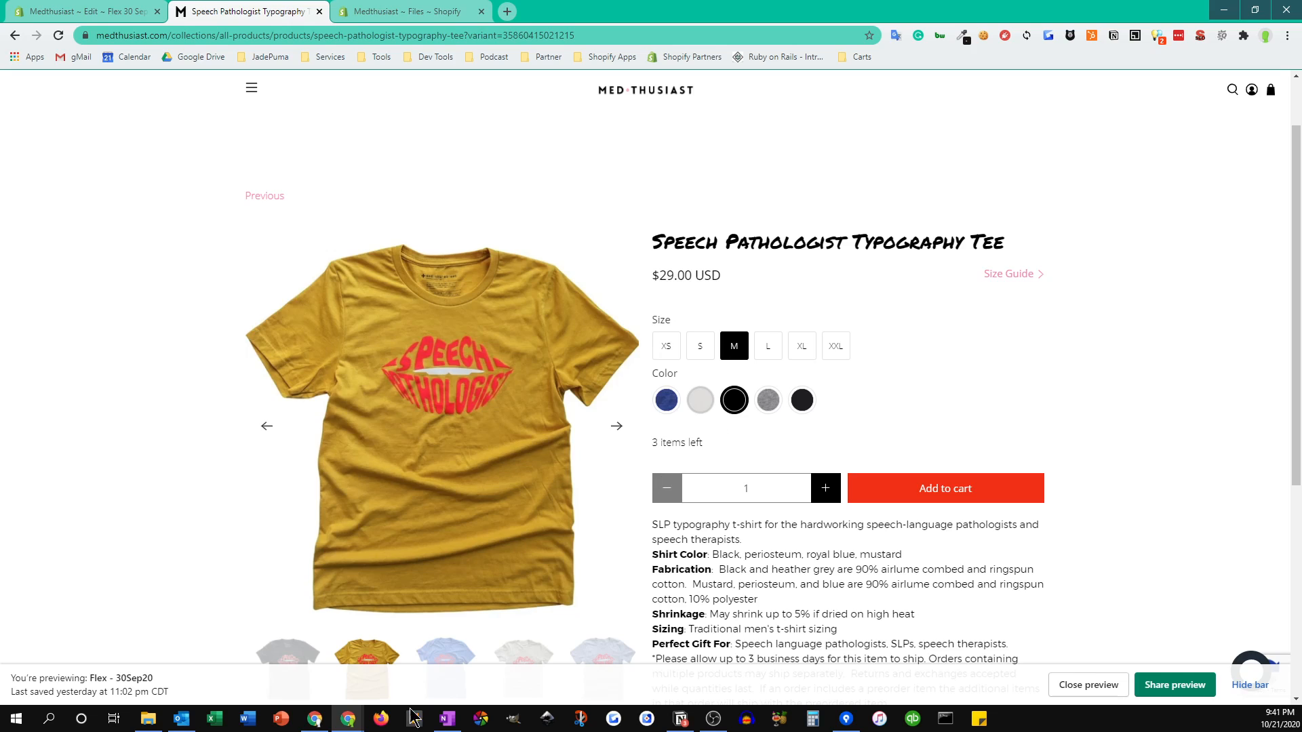
left_click(582, 720)
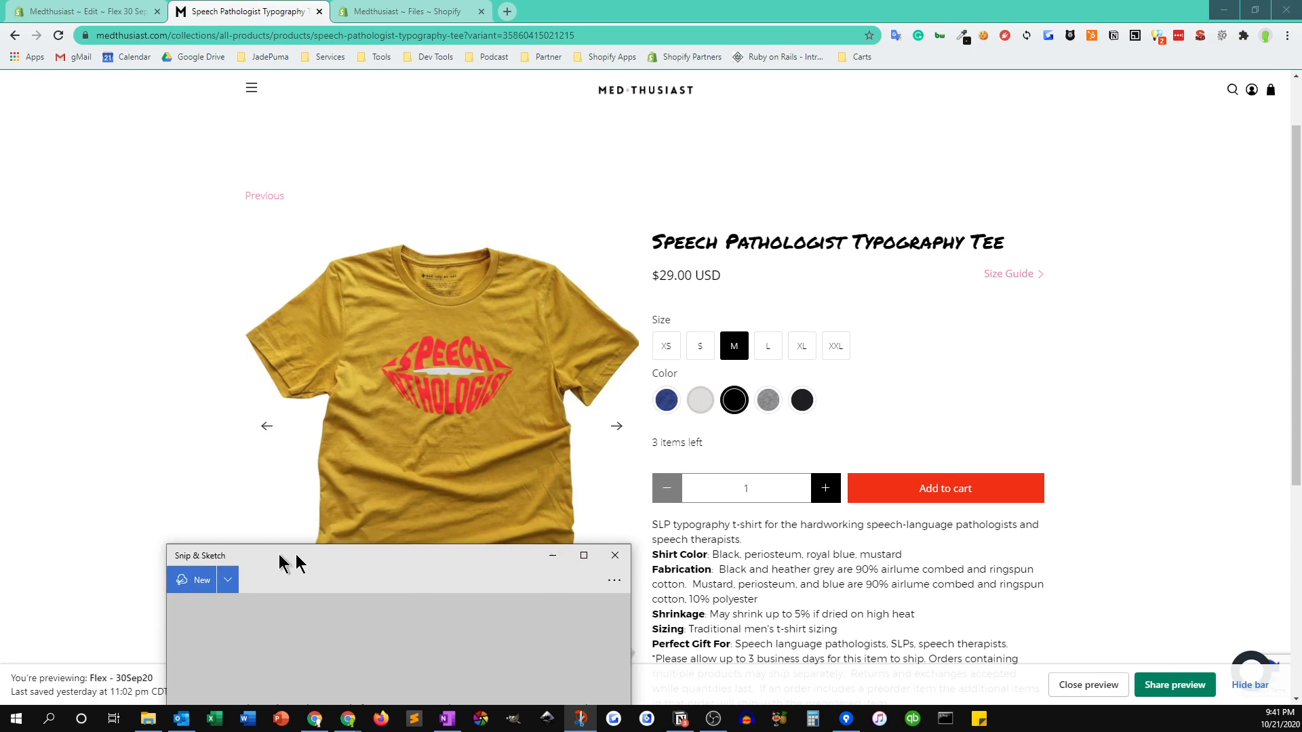
mouse_move(279, 560)
left_mouse_down()
mouse_move(806, 277)
mouse_move(872, 140)
left_mouse_up()
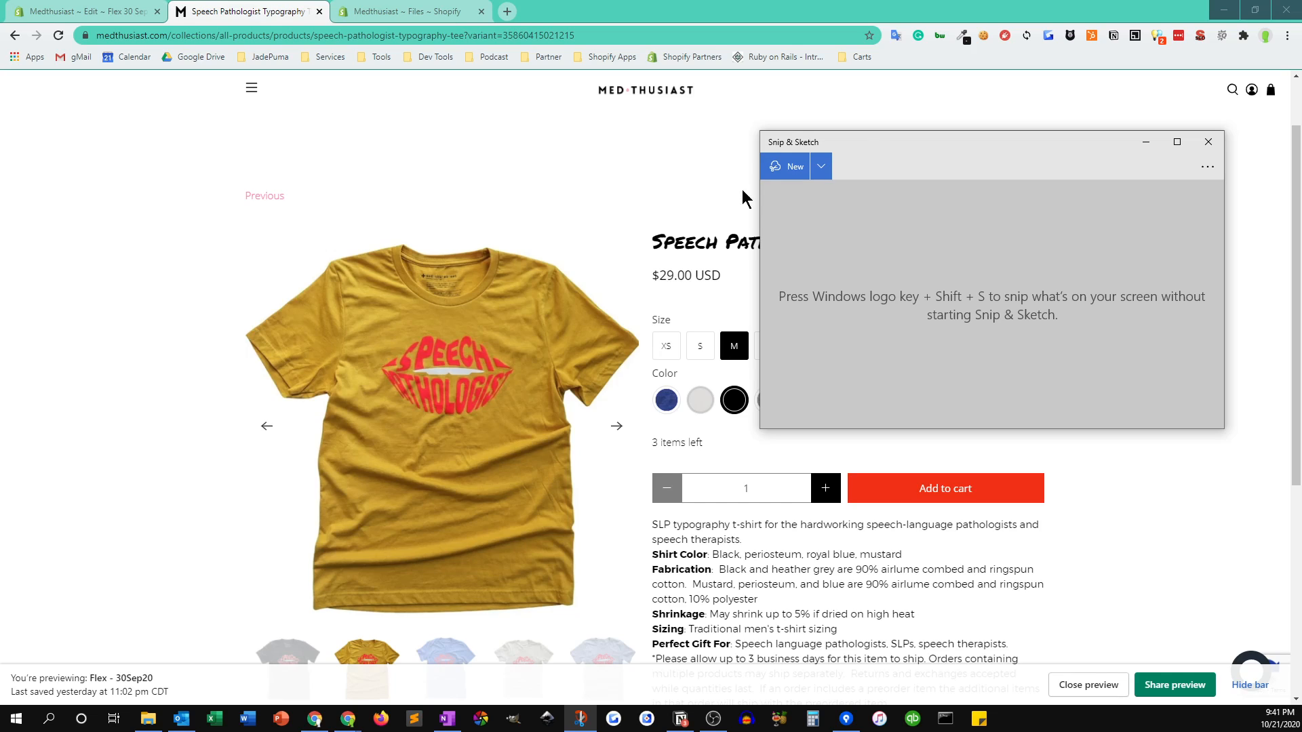
left_click(793, 165)
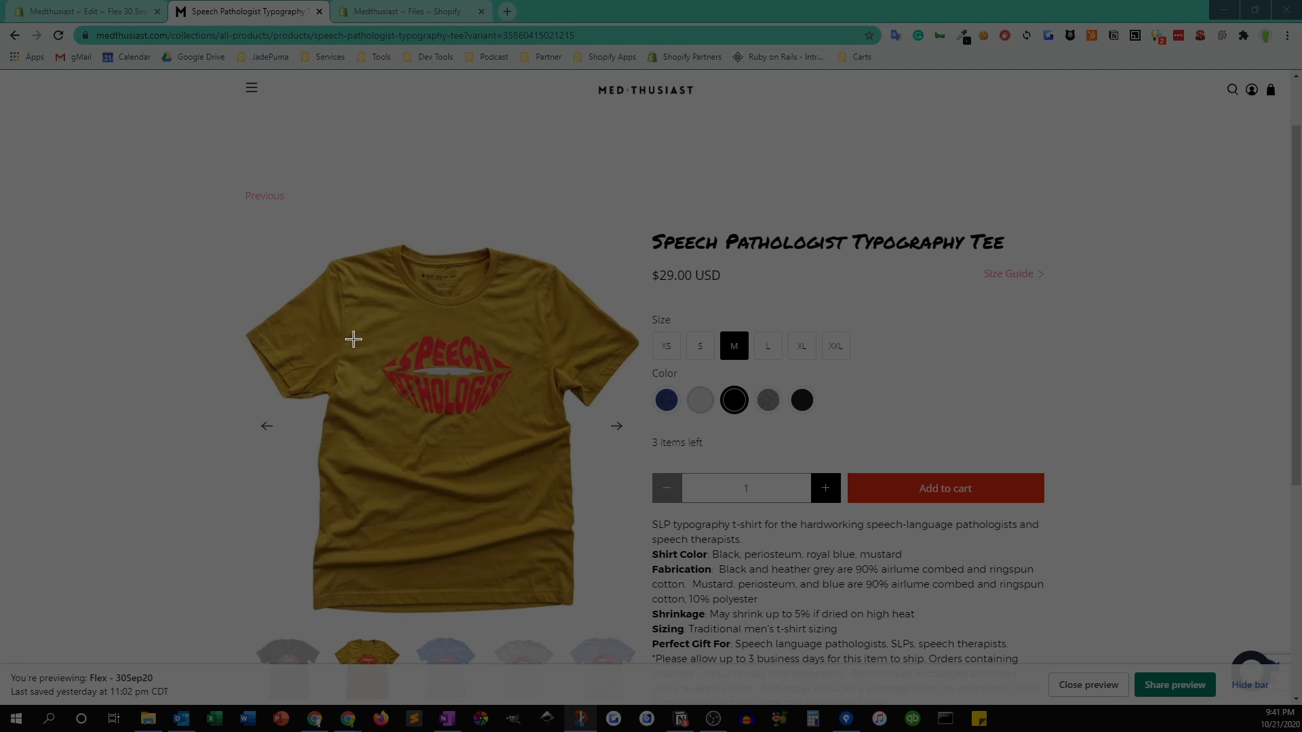
mouse_move(333, 416)
left_mouse_down()
mouse_move(460, 541)
mouse_move(559, 598)
left_mouse_up()
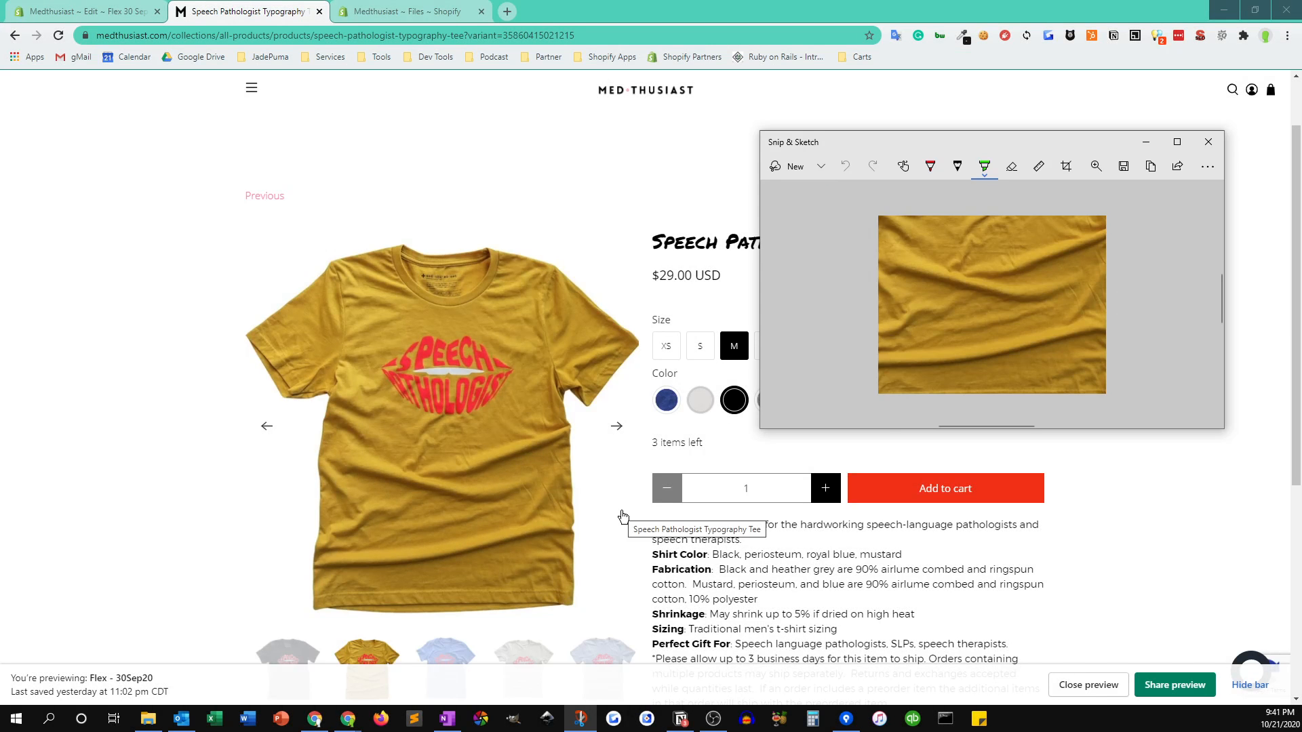
Start saving the mustard fabric snip and browse to the Medthusiast folder on the Desktop.
left_click(1124, 167)
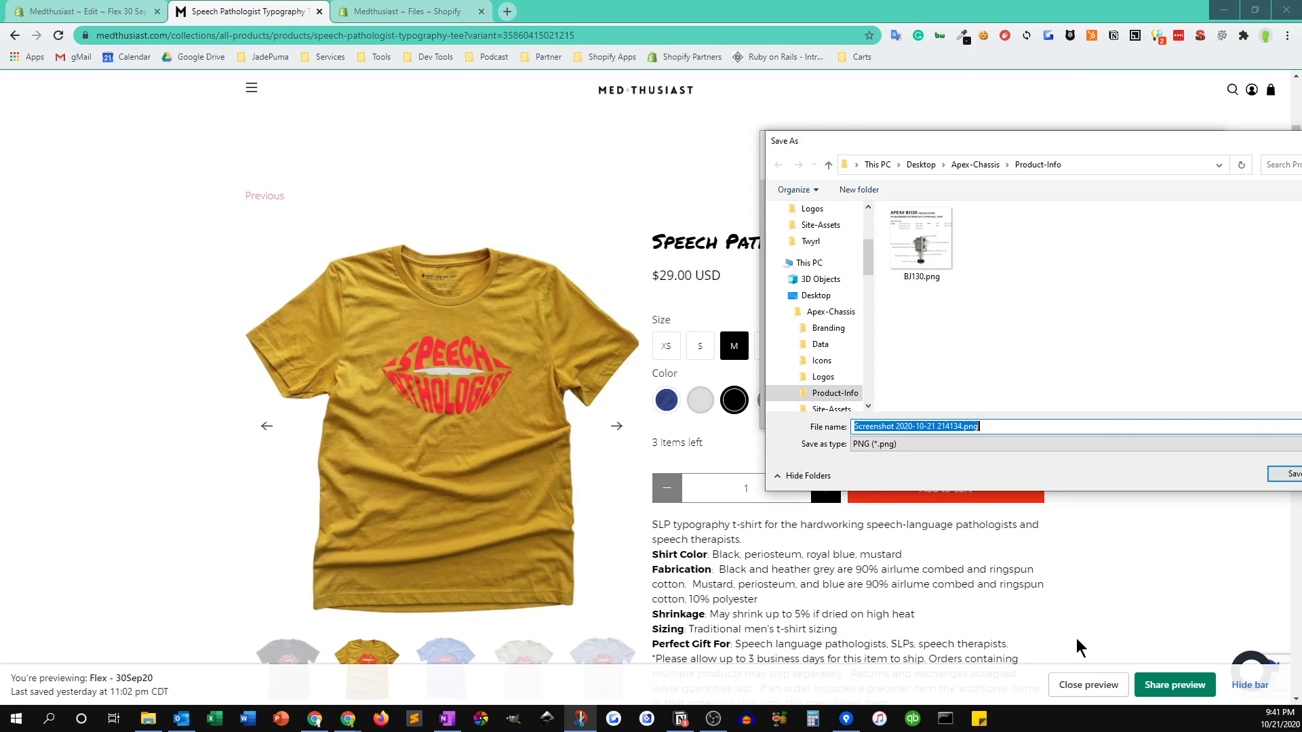
scroll(829, 300, "up", 3)
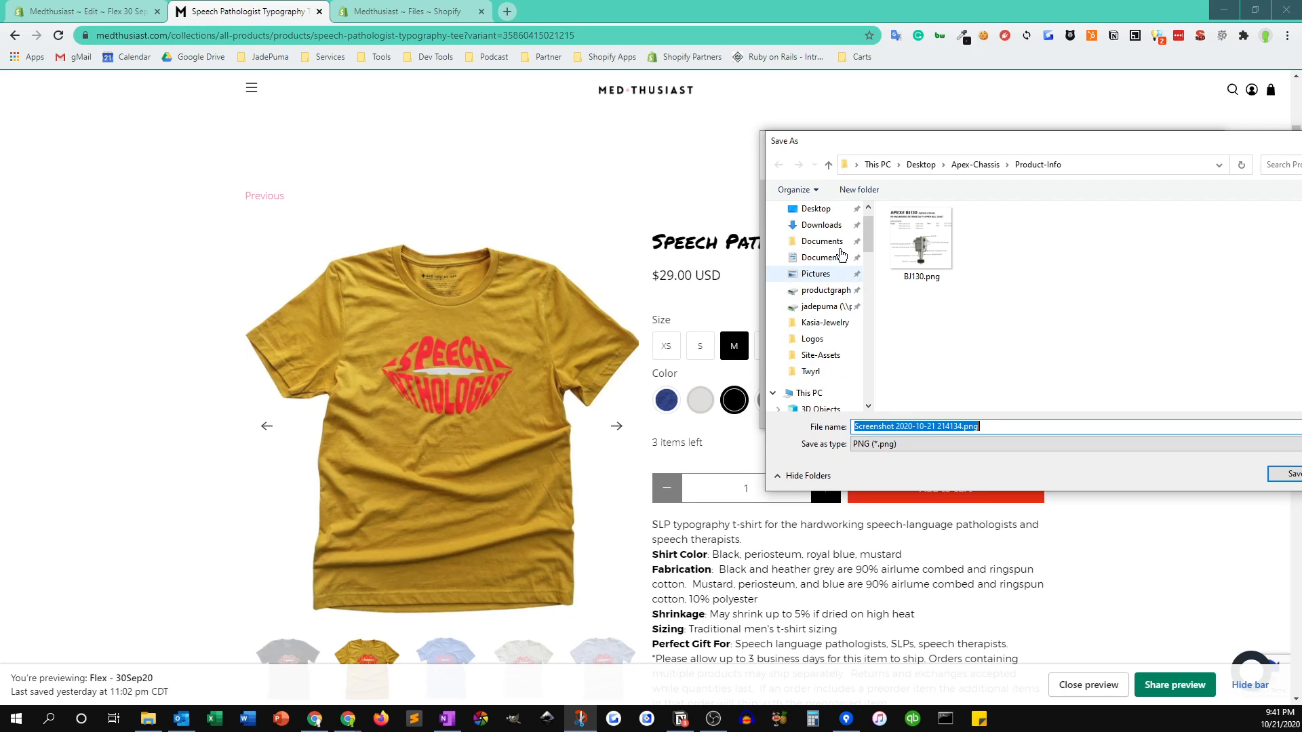
left_click(829, 210)
scroll(957, 369, "down", 2)
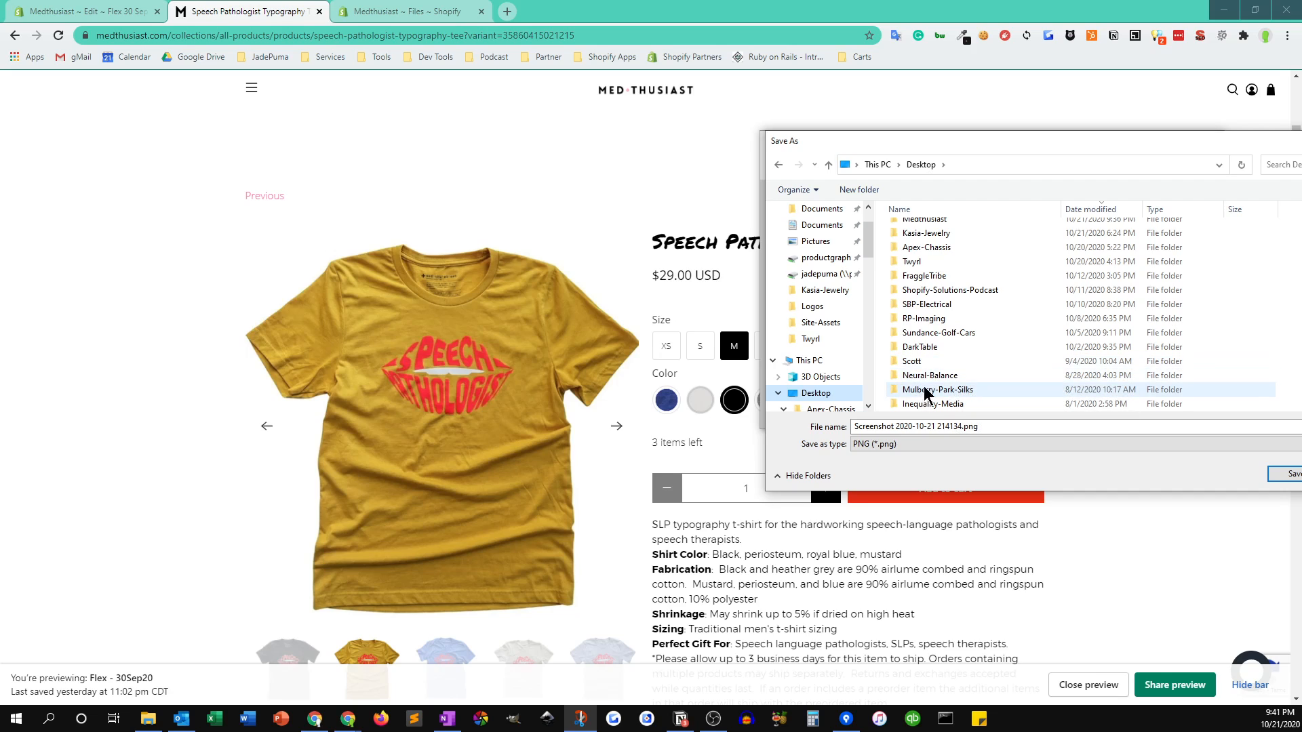
scroll(956, 366, "down", 3)
scroll(953, 339, "up", 2)
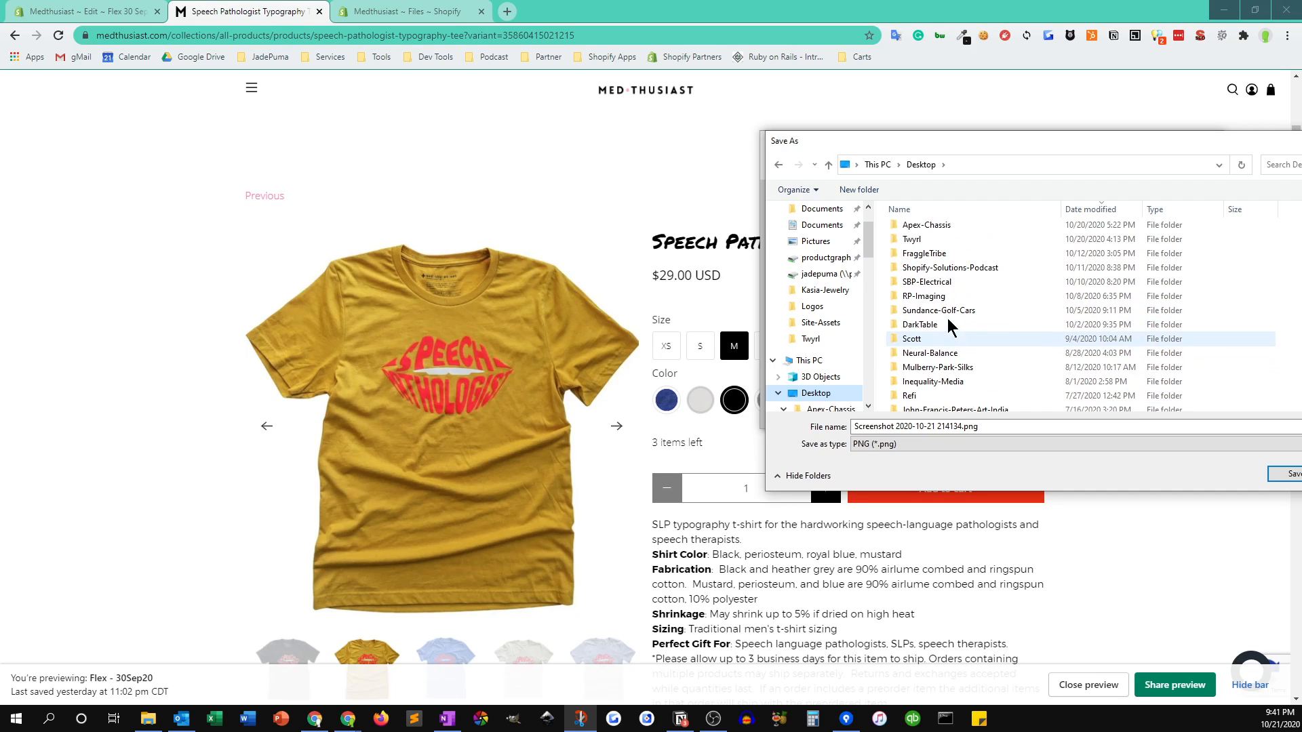
left_click(936, 209)
scroll(947, 265, "down", 2)
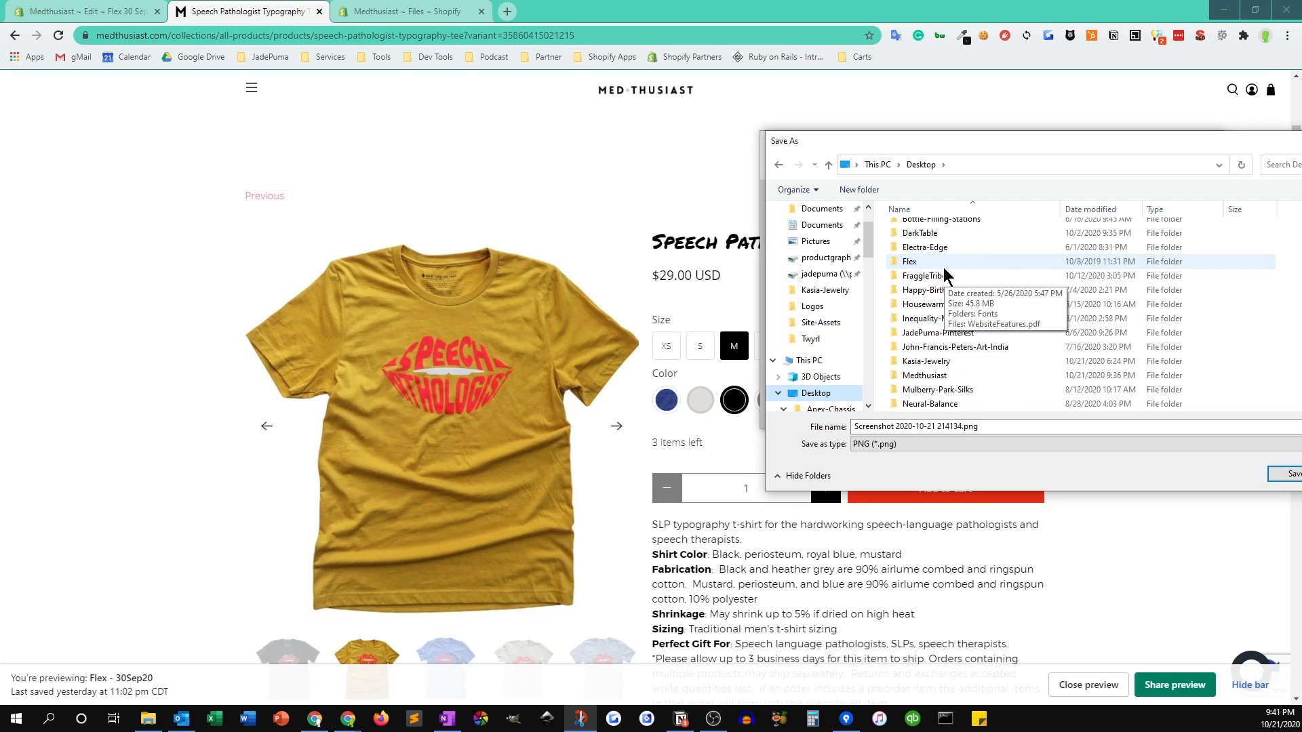
scroll(932, 312, "down", 1)
double_click(928, 319)
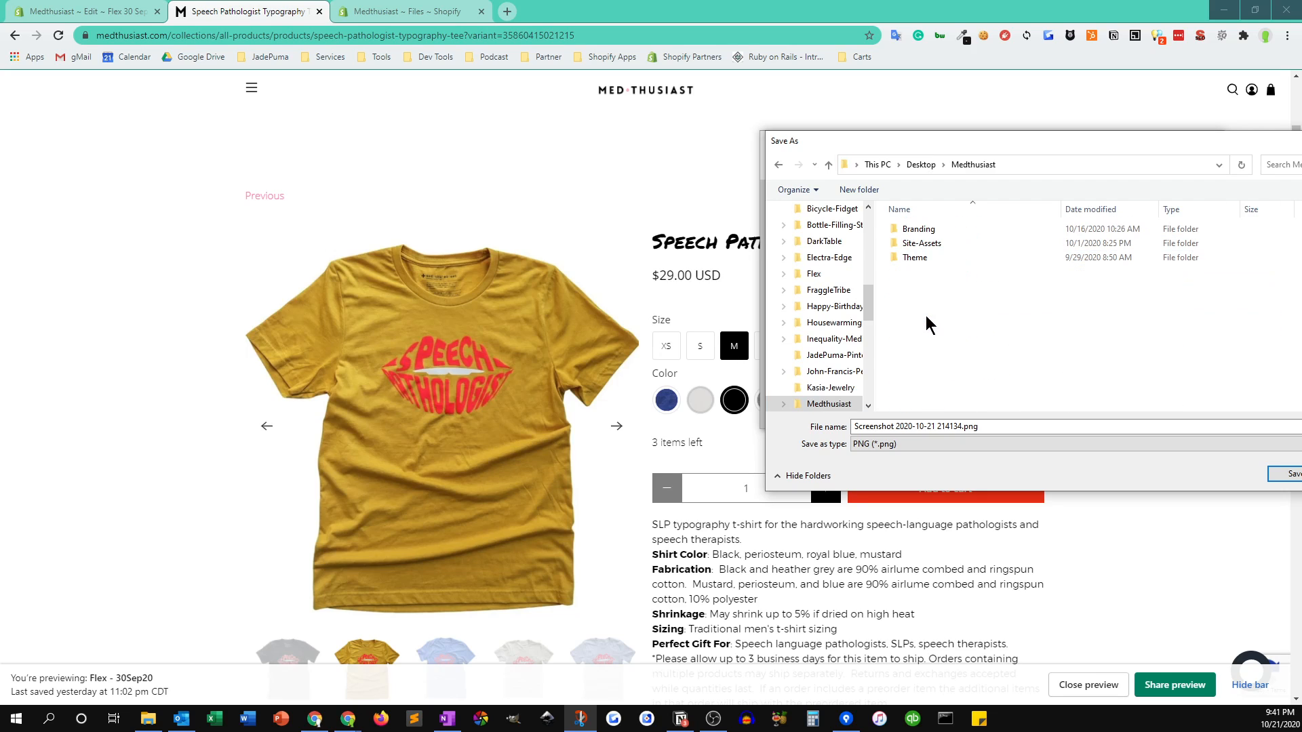
Set the save location to the Original folder inside Site-Assets, Swatches.
double_click(922, 250)
double_click(1070, 245)
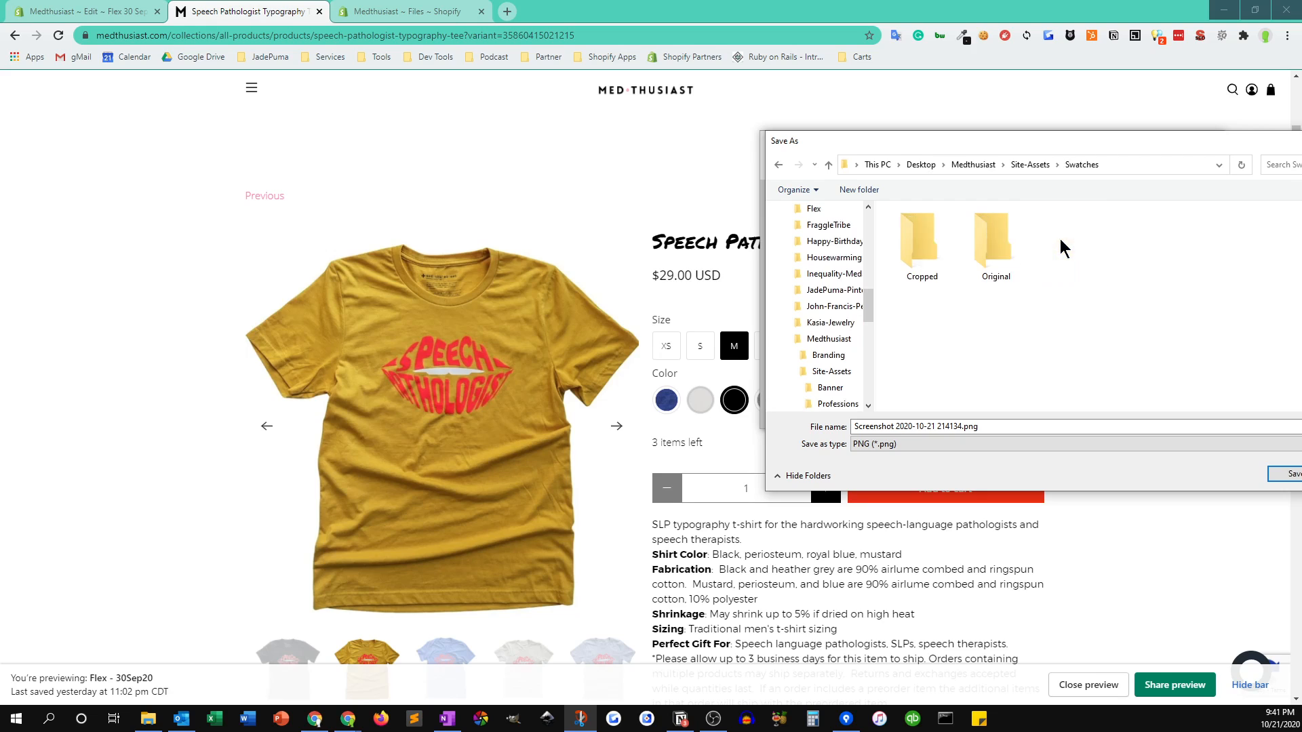
left_click(992, 251)
double_click(990, 251)
left_click_drag(1111, 144, 747, 139)
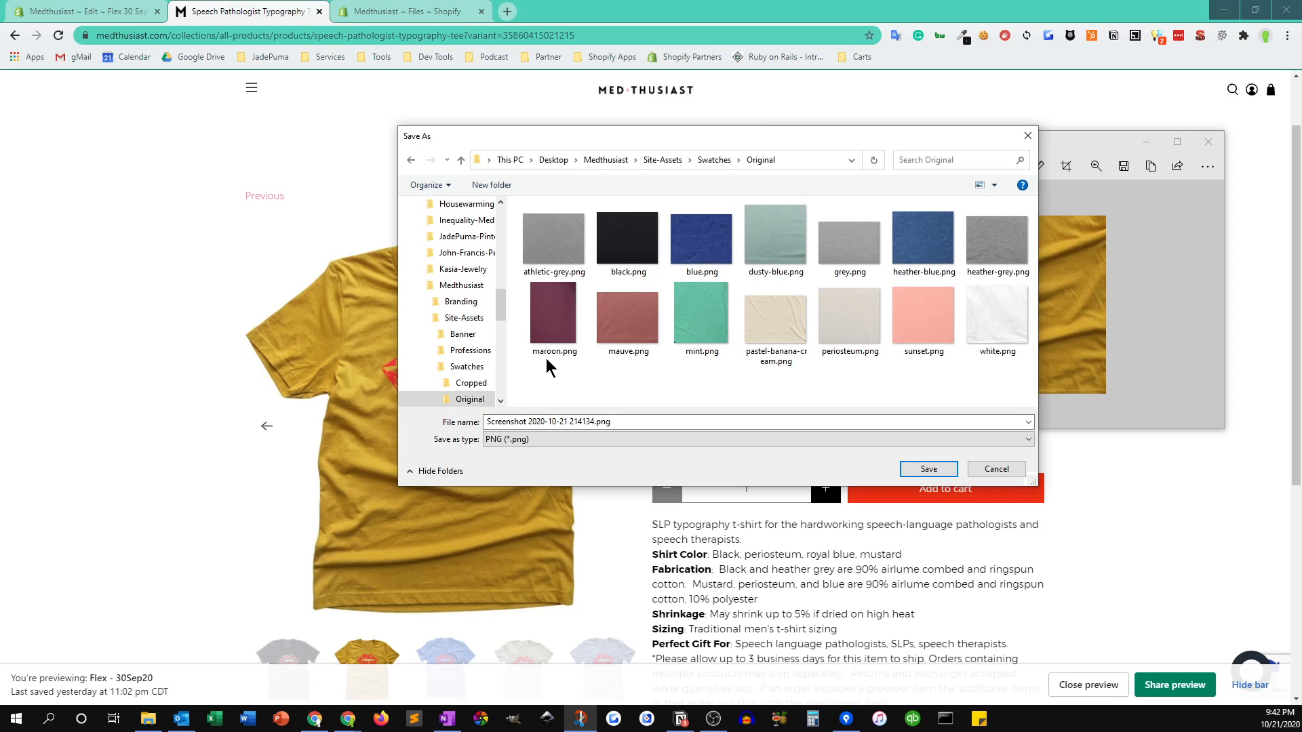
Name the snip mustard.png and save it in the Original swatches folder.
left_click(588, 420)
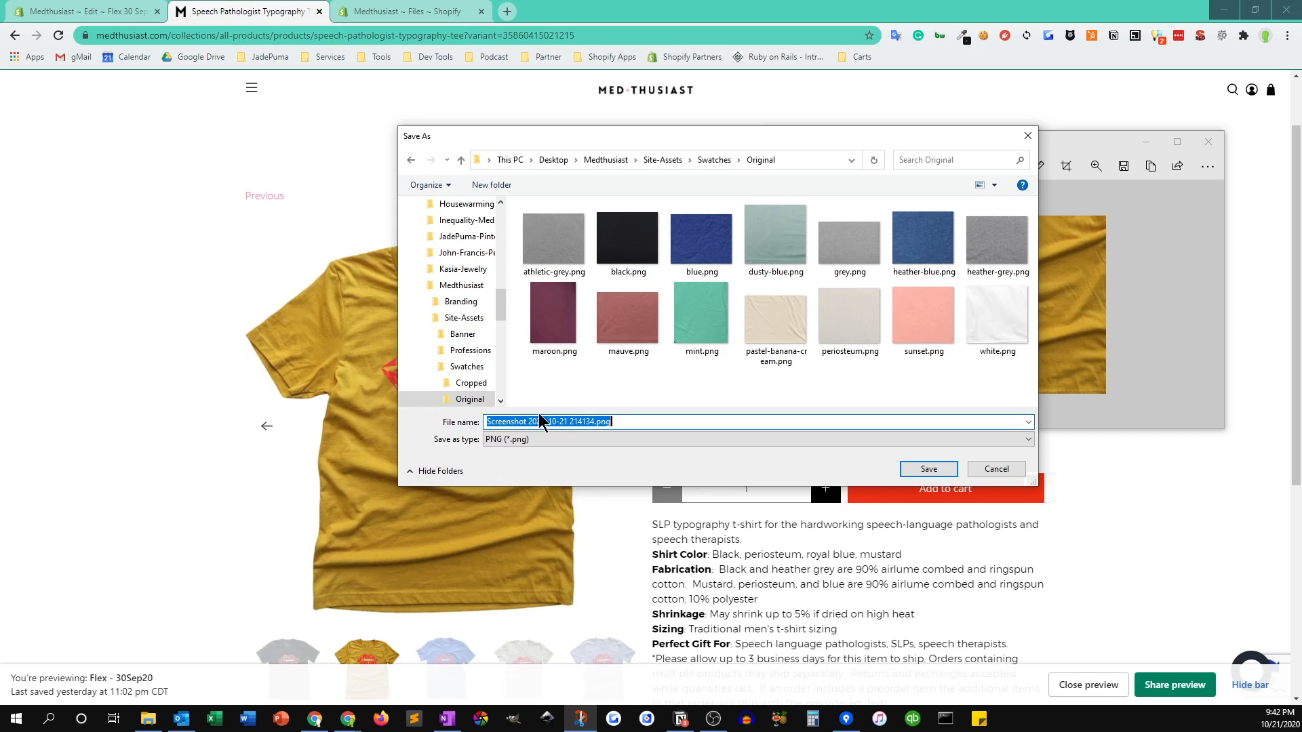
left_click(586, 422)
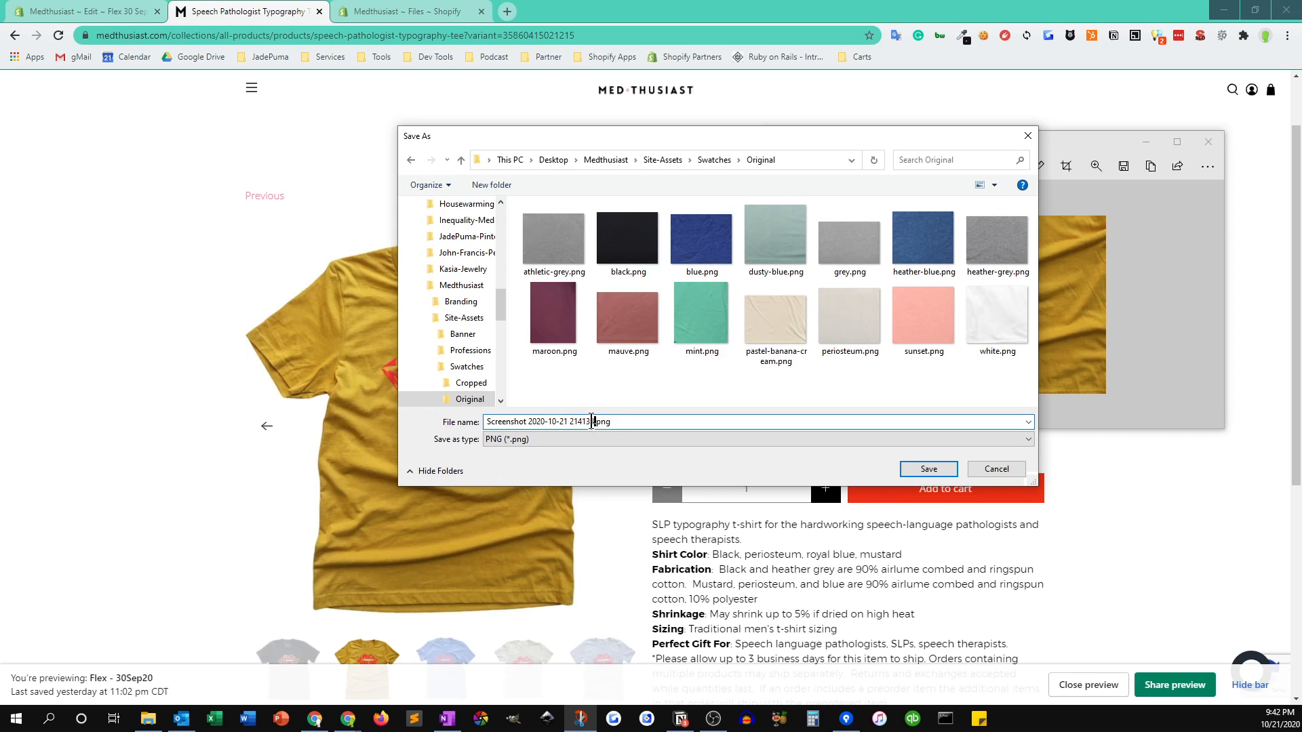
left_click_drag(592, 421, 479, 418)
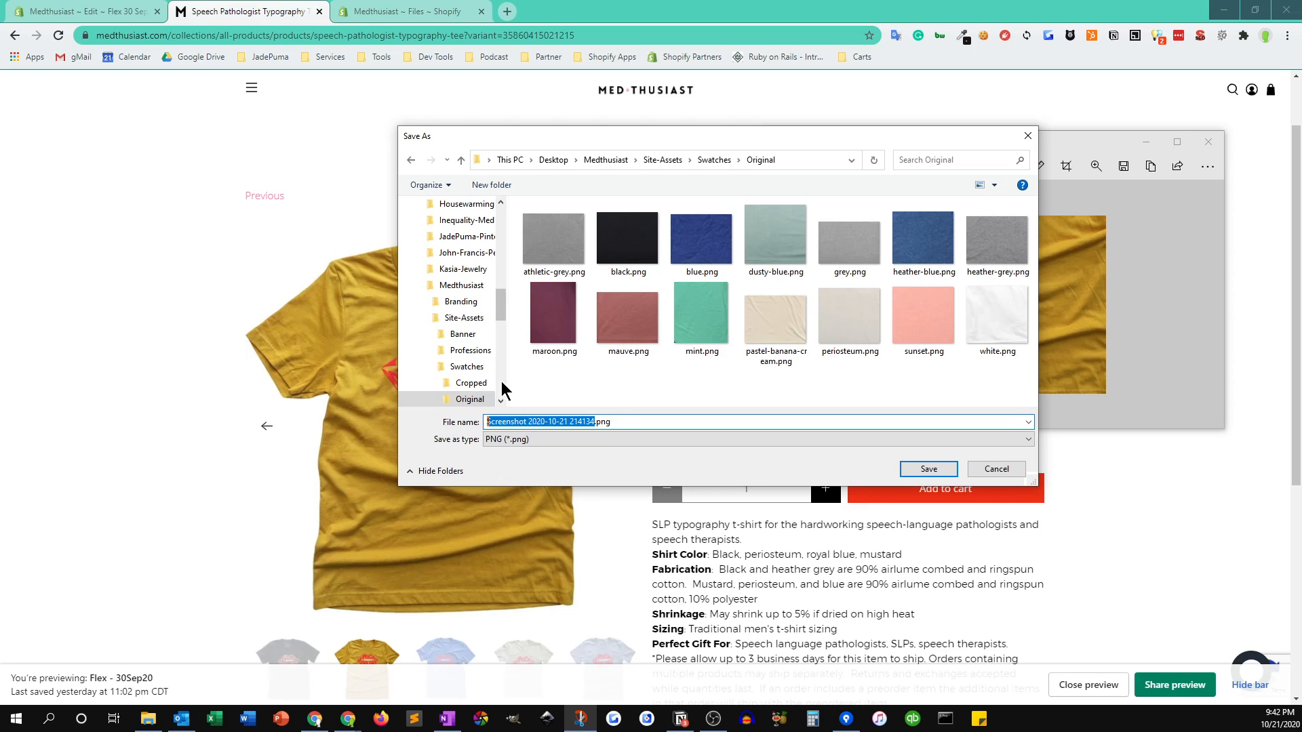
type("mustard")
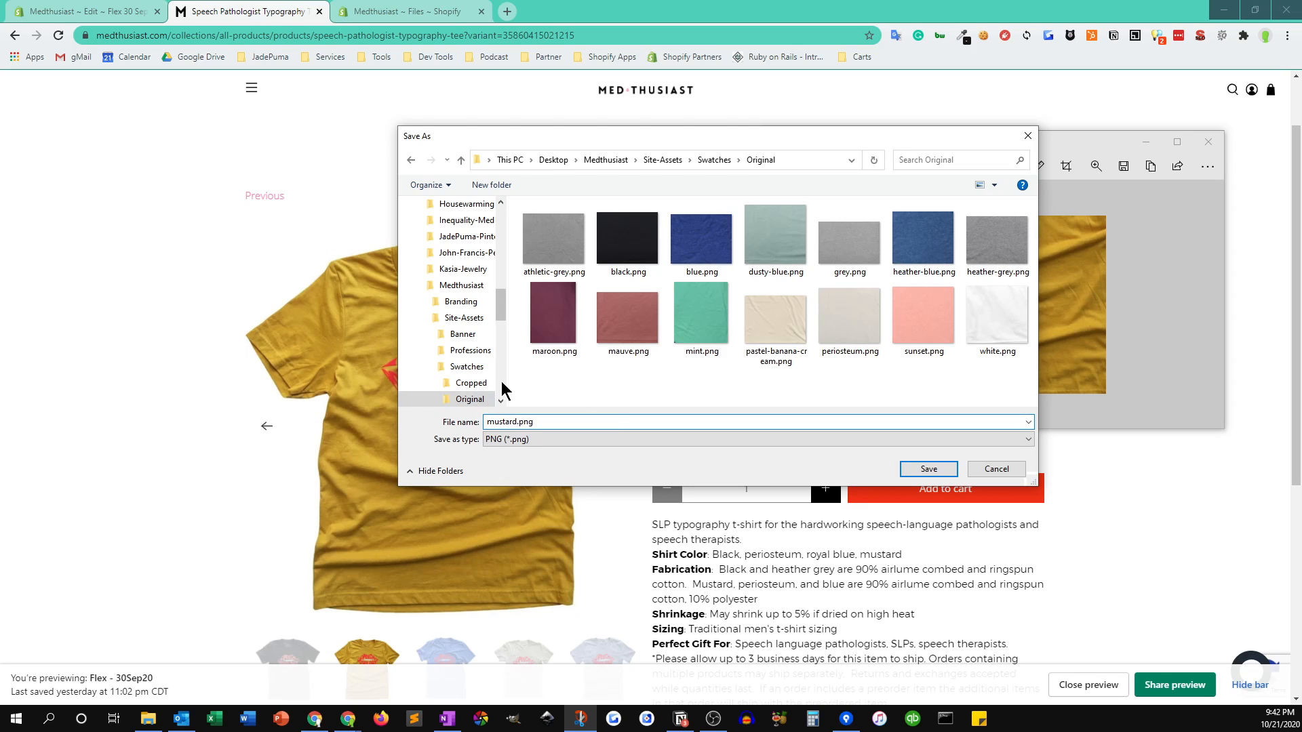
left_click(929, 469)
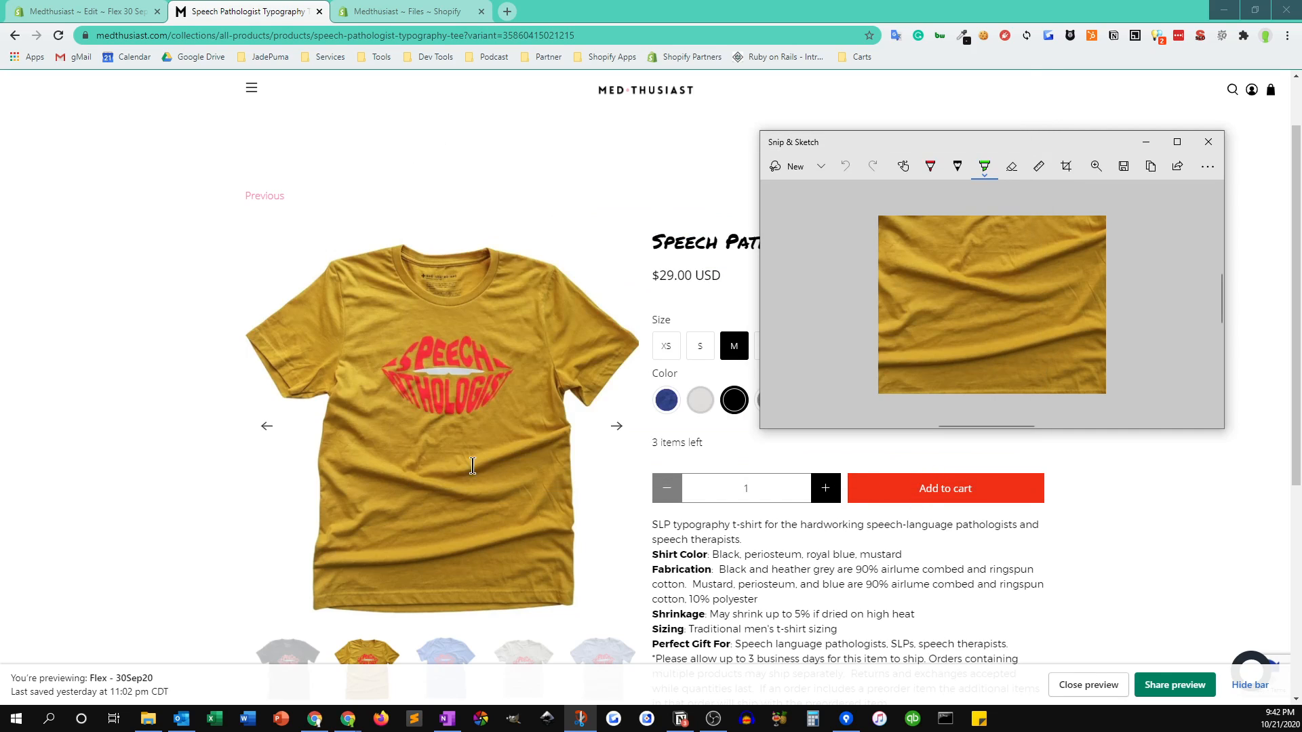
Bring up the Original swatches folder in File Explorer, switch to GIMP docked on half the screen, and close Snip & Sketch.
left_click(148, 718)
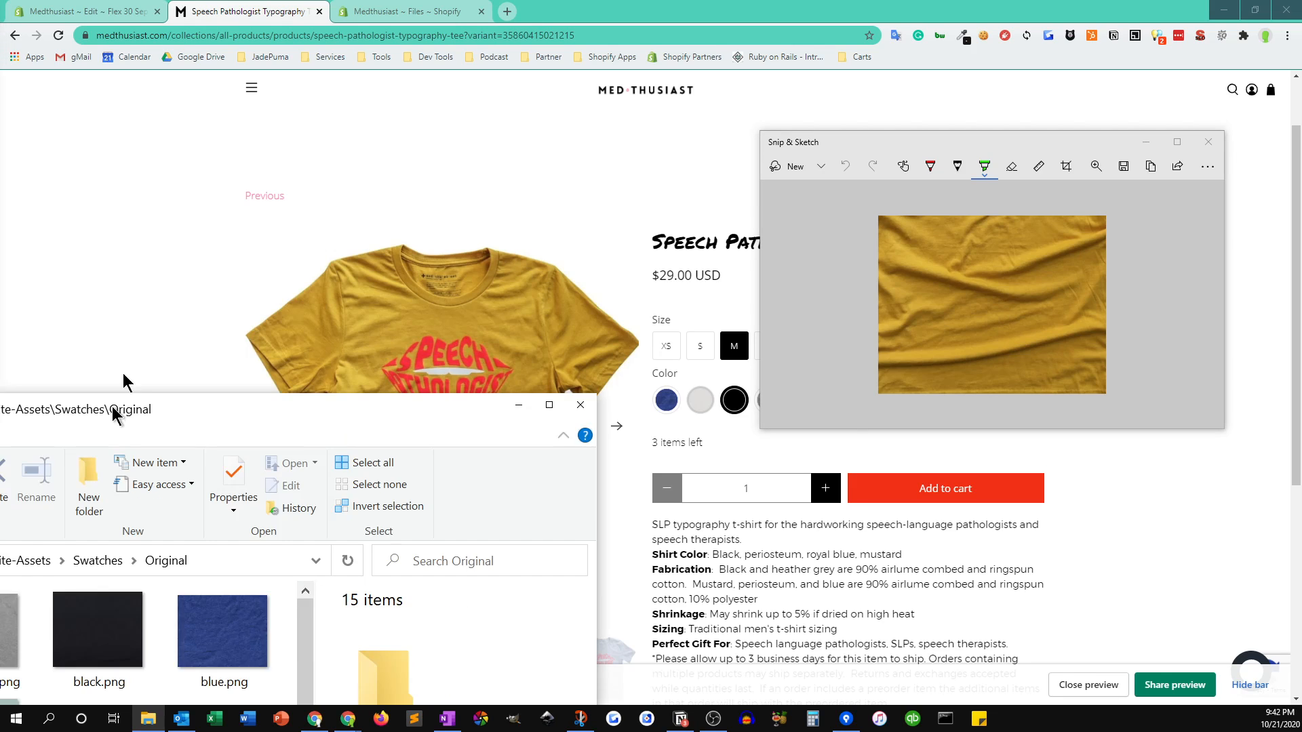
left_click_drag(121, 418, 581, 12)
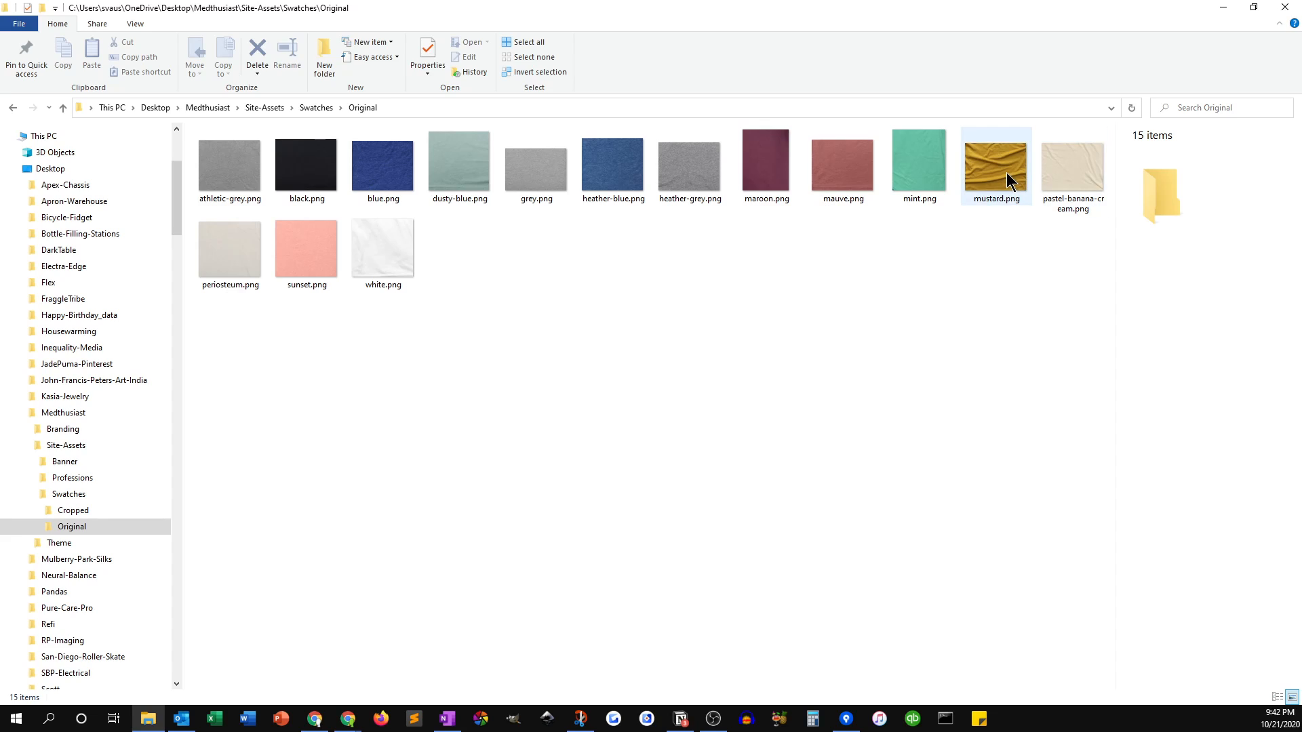
left_click(520, 725)
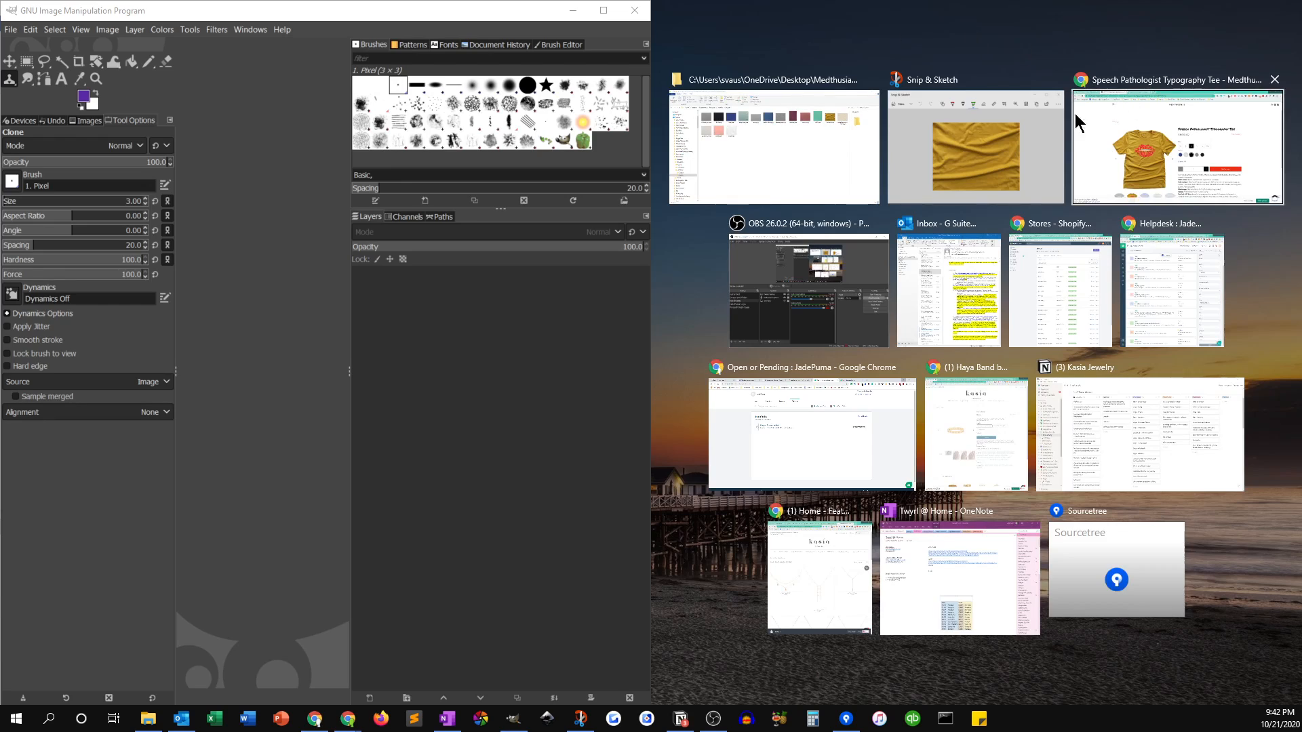
left_click(978, 153)
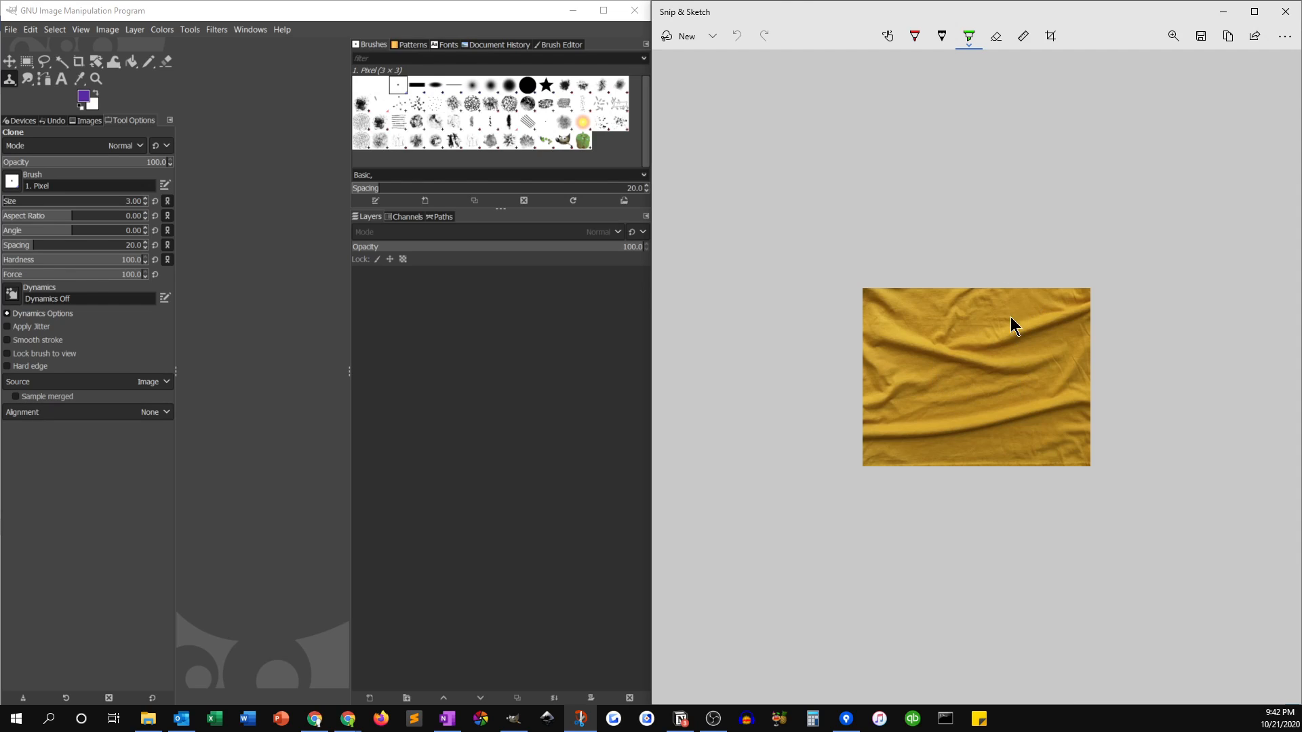
left_click(1285, 11)
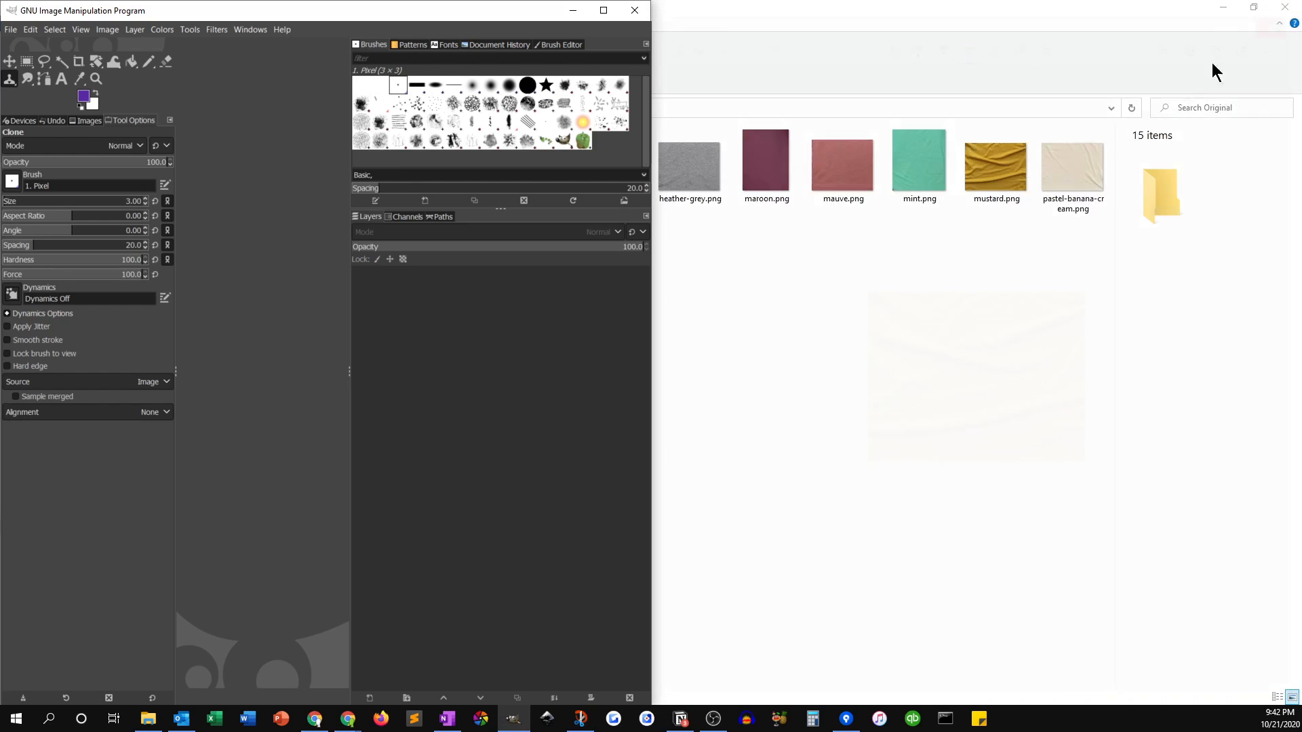
Place the Original folder window beside GIMP and open mustard.png from it in GIMP.
left_click(995, 255)
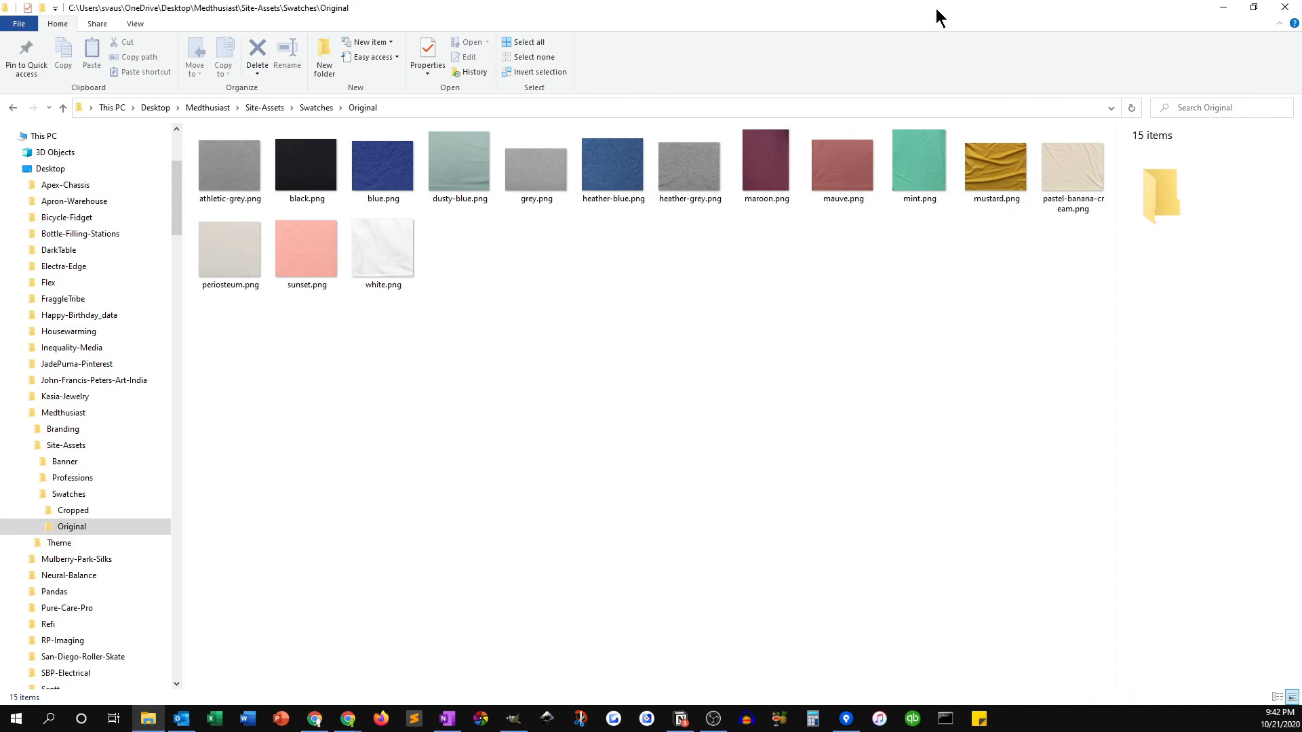
left_click_drag(935, 14, 1301, 171)
left_click_drag(970, 404, 380, 400)
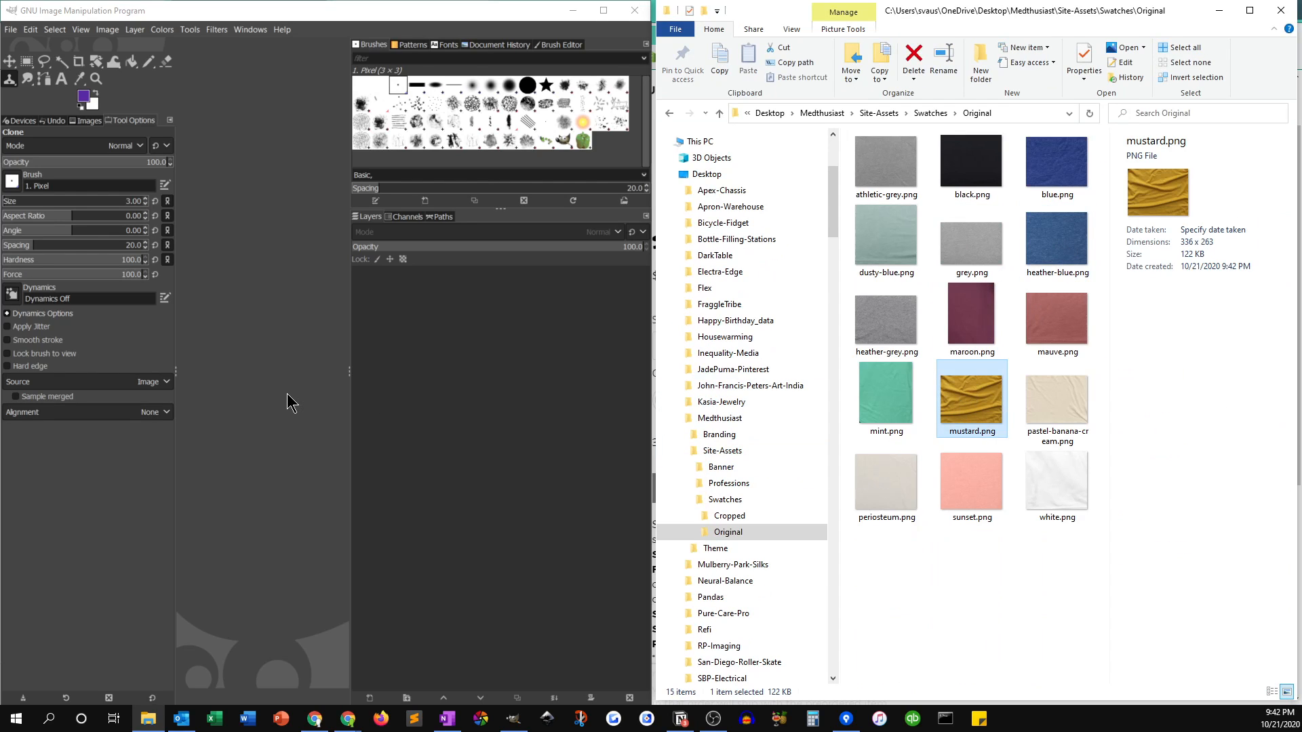
left_click(636, 11)
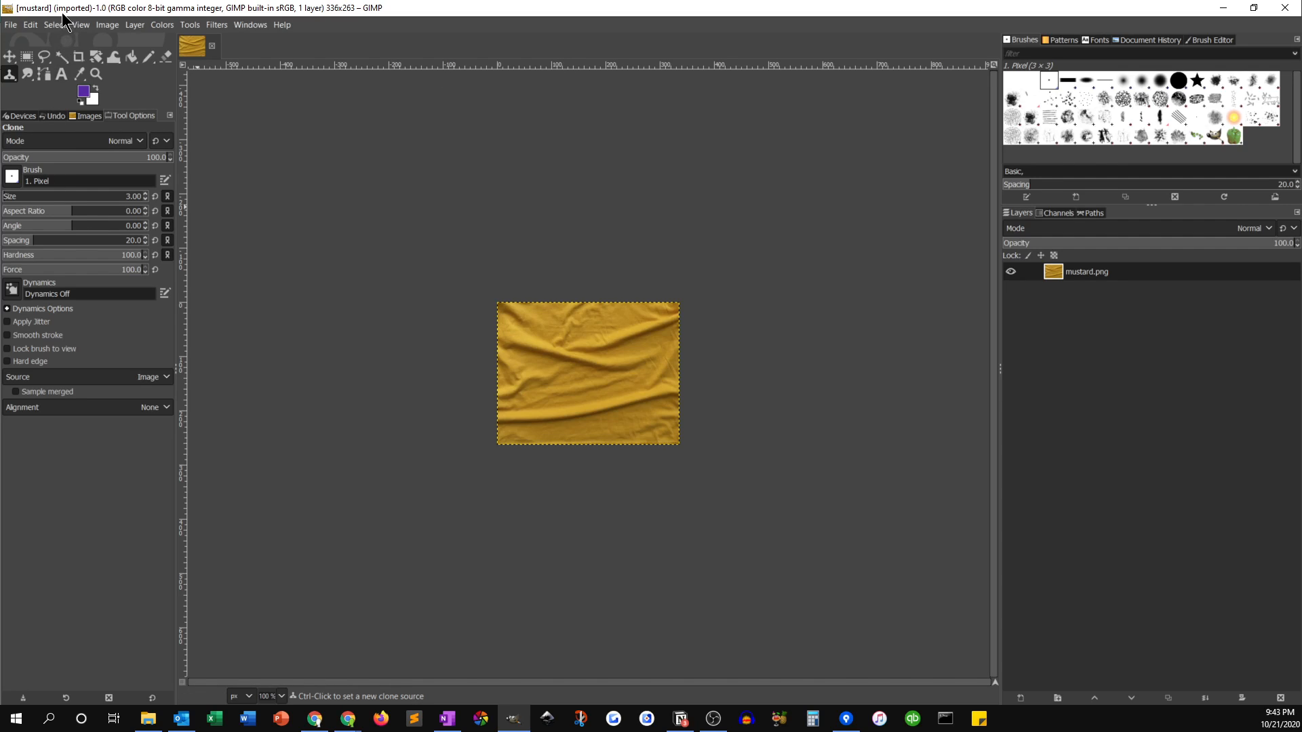
Resize the canvas of mustard.png to 96 × 96 px, with the image offset to about X -88, Y -117.
left_click(108, 25)
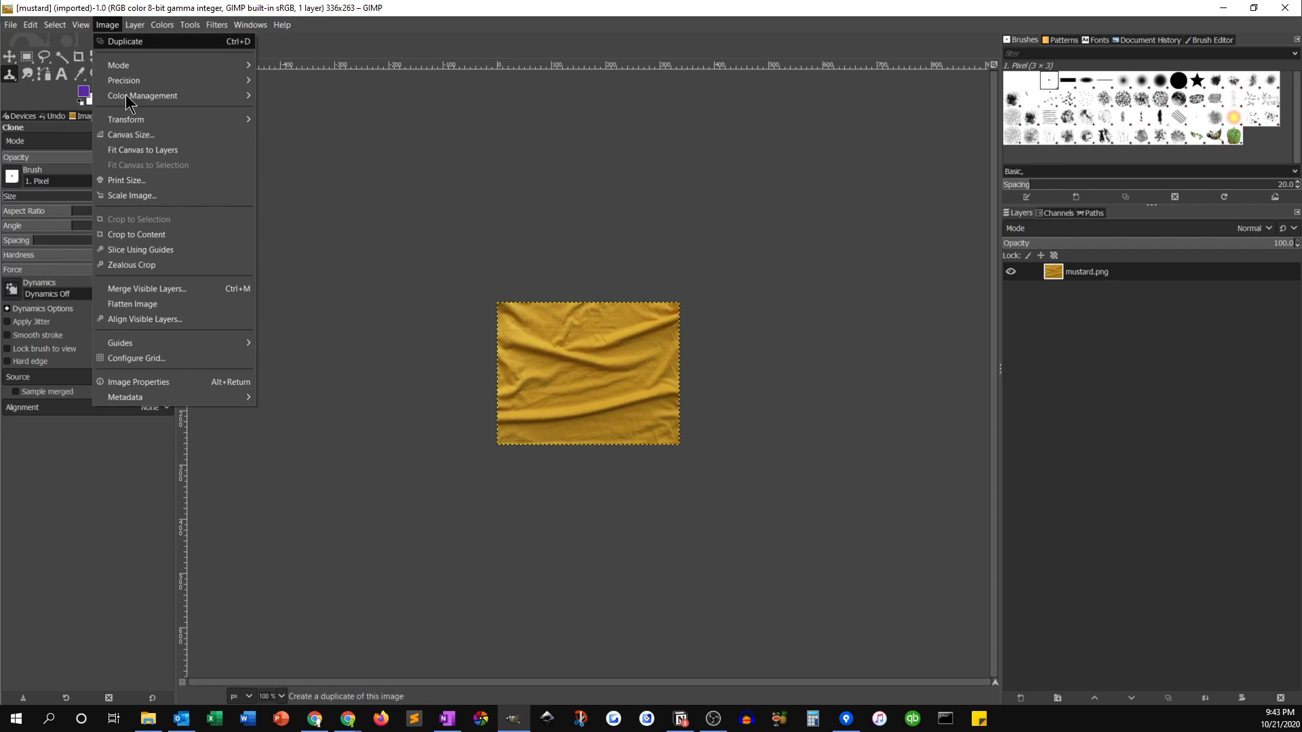
left_click(130, 135)
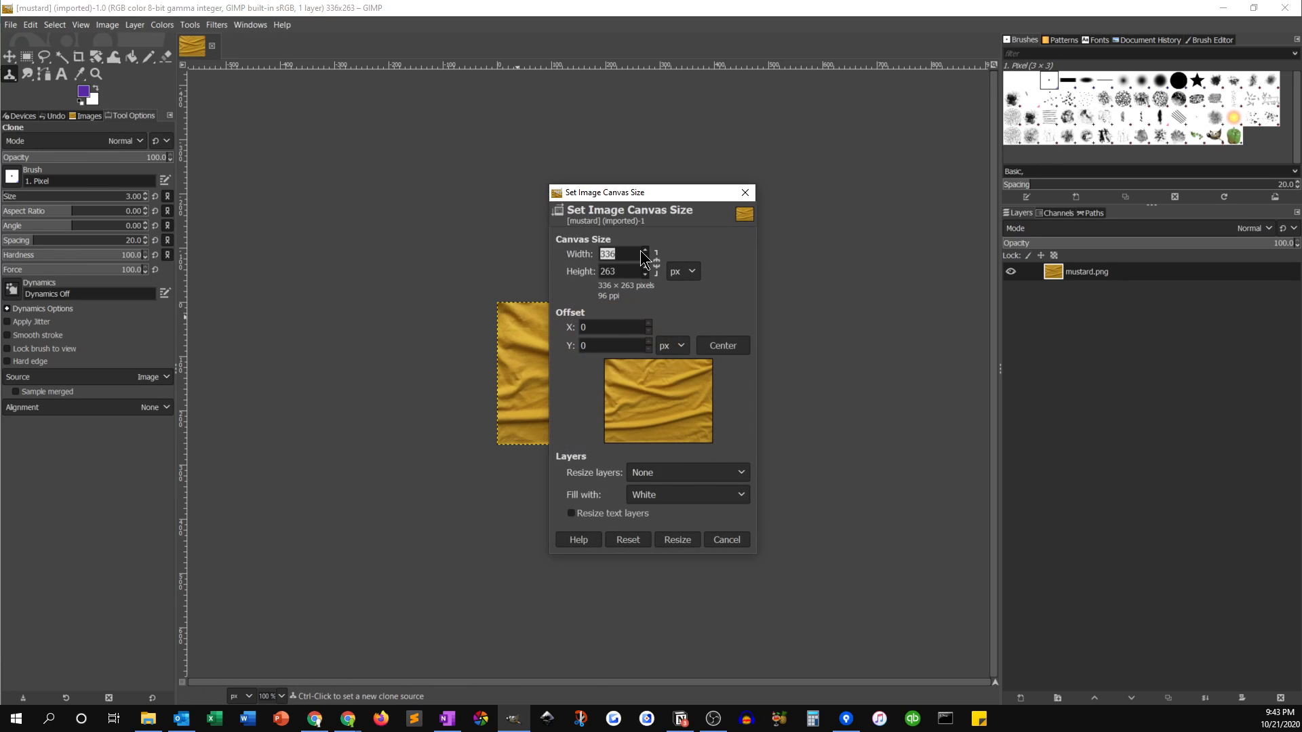
type("96")
key("Return")
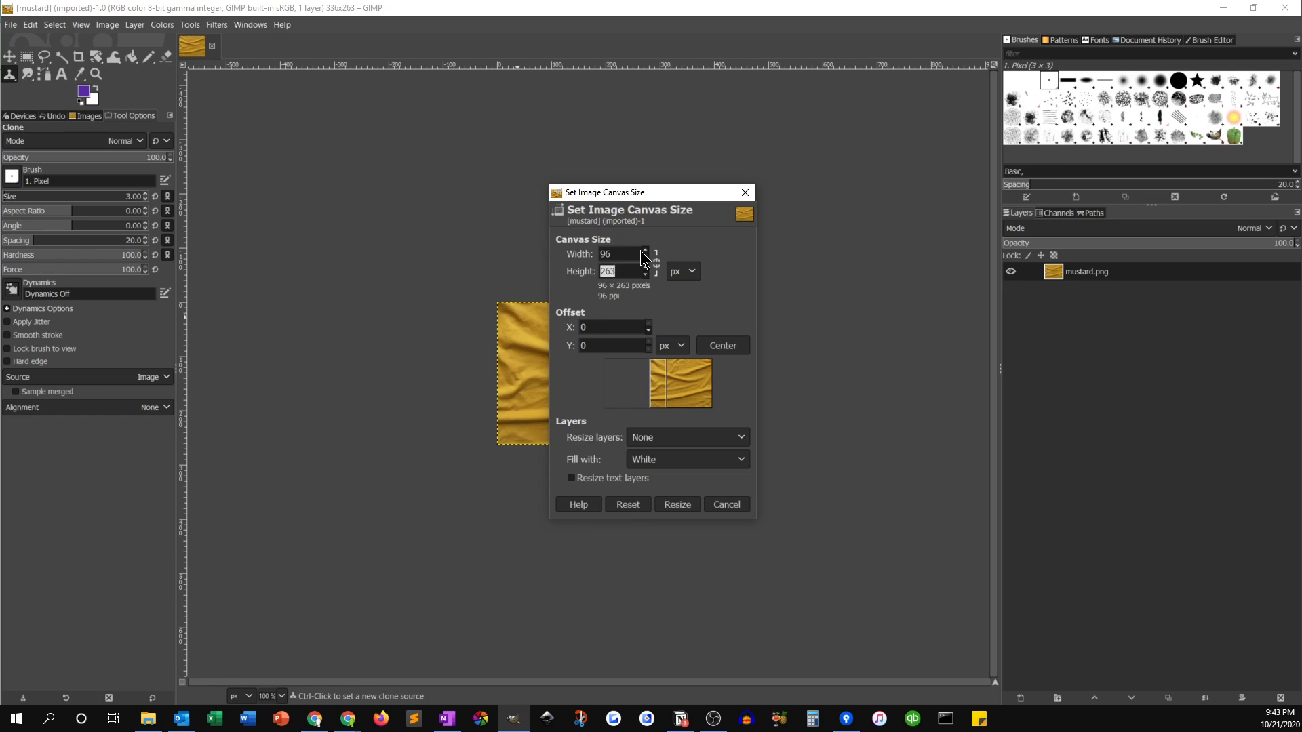
type("96")
left_click(723, 346)
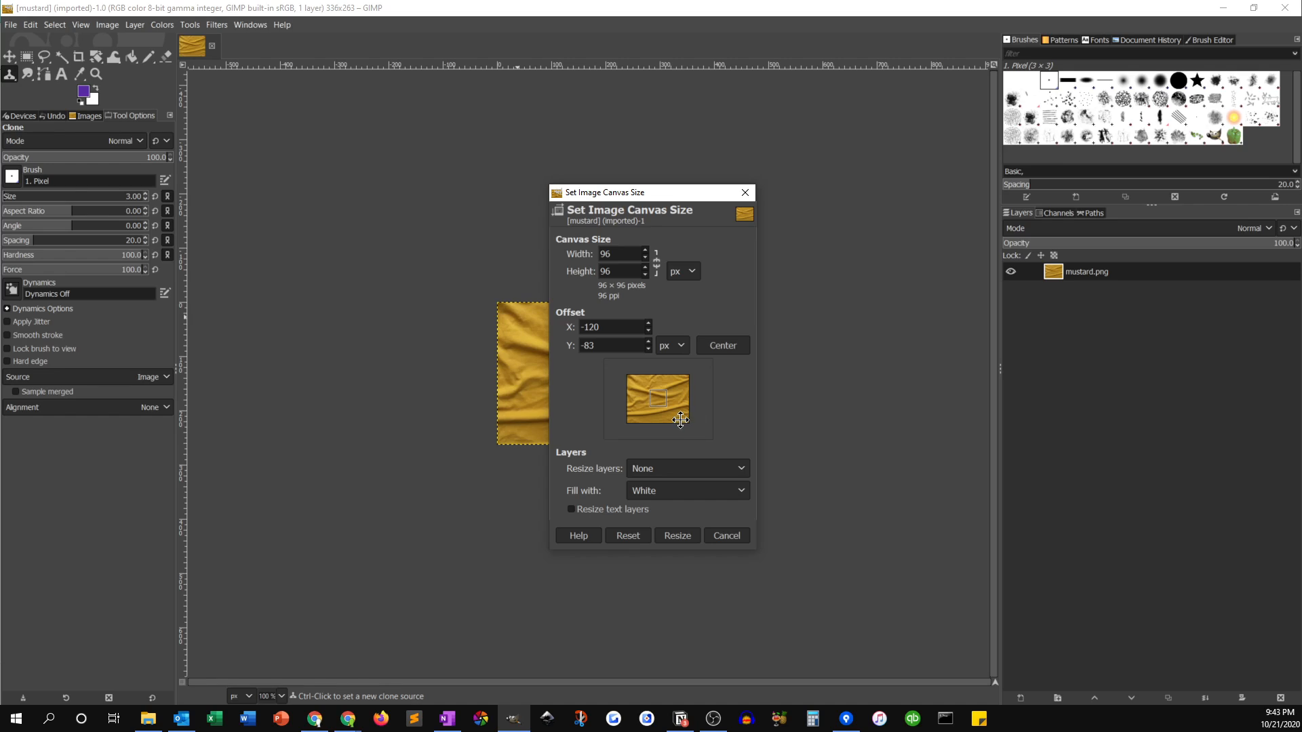
mouse_move(680, 419)
left_mouse_down()
mouse_move(678, 405)
mouse_move(686, 420)
mouse_move(666, 420)
mouse_move(685, 414)
left_mouse_up()
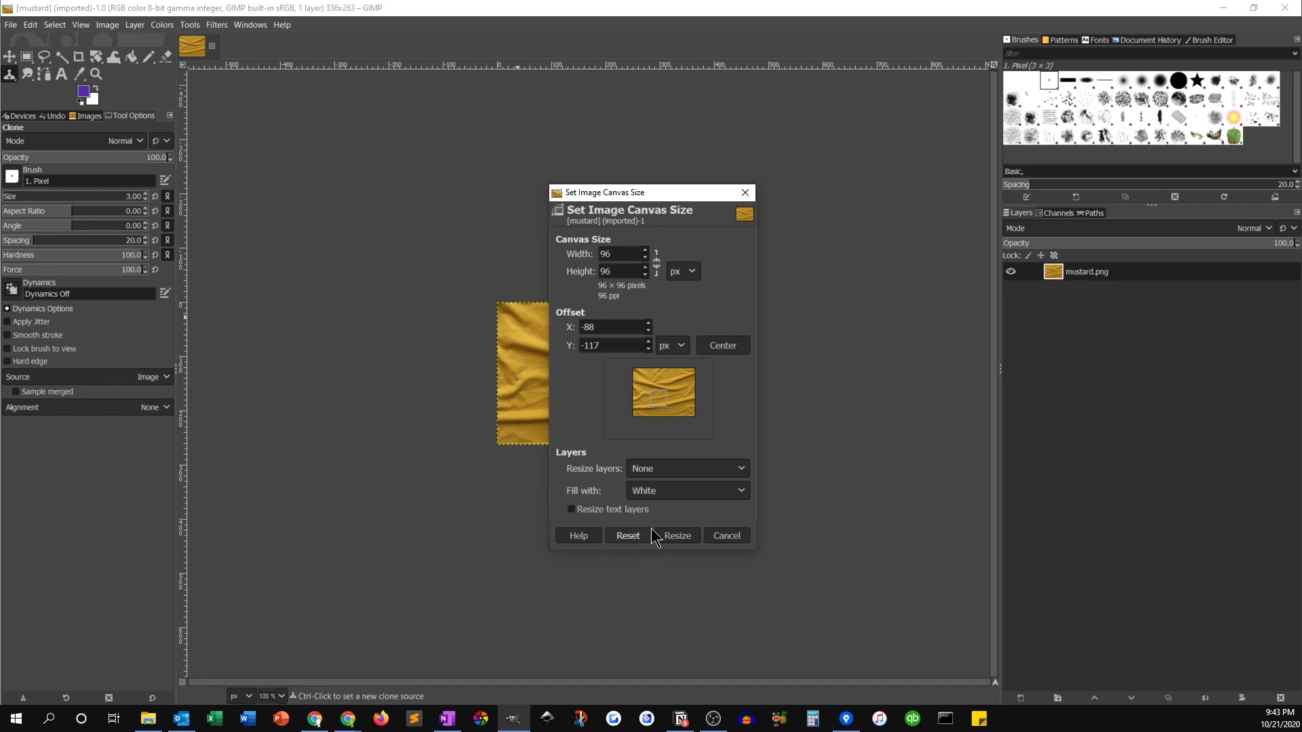
left_click(673, 536)
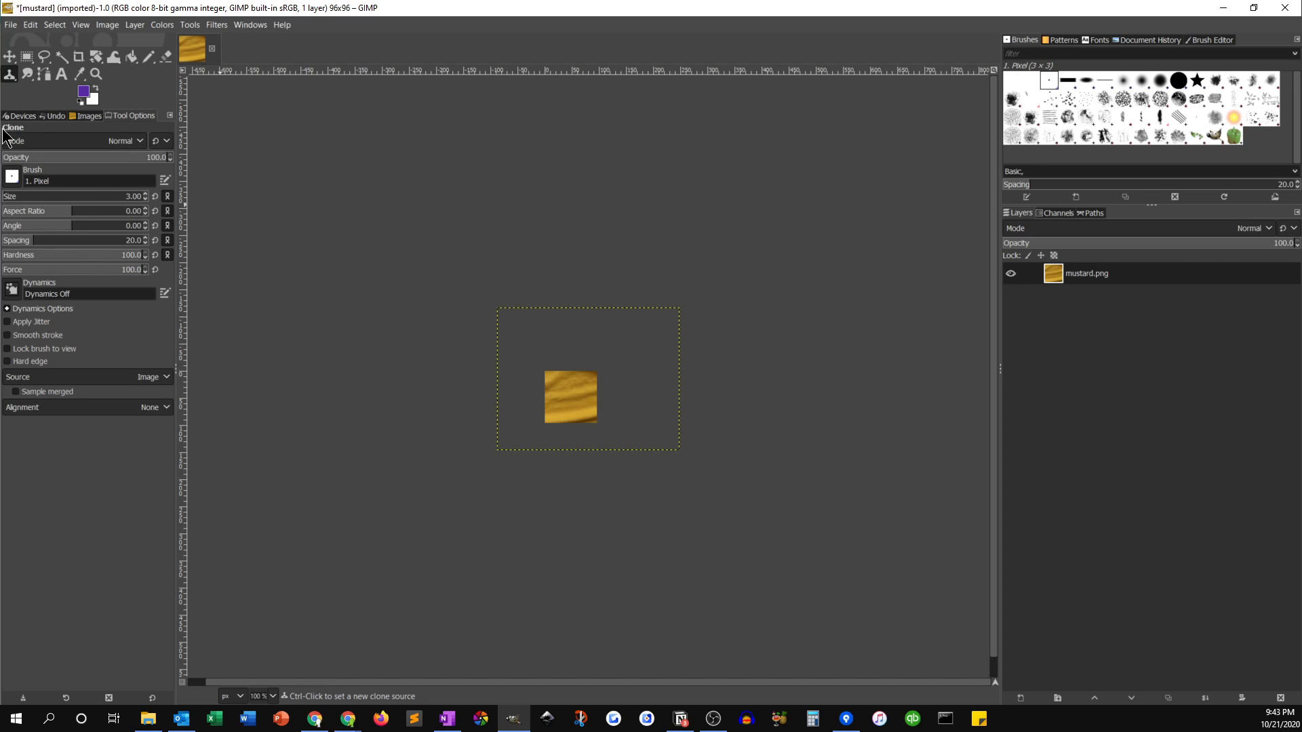
Save the resized image as mustard.xcf in the Cropped folder inside Swatches.
left_click(12, 25)
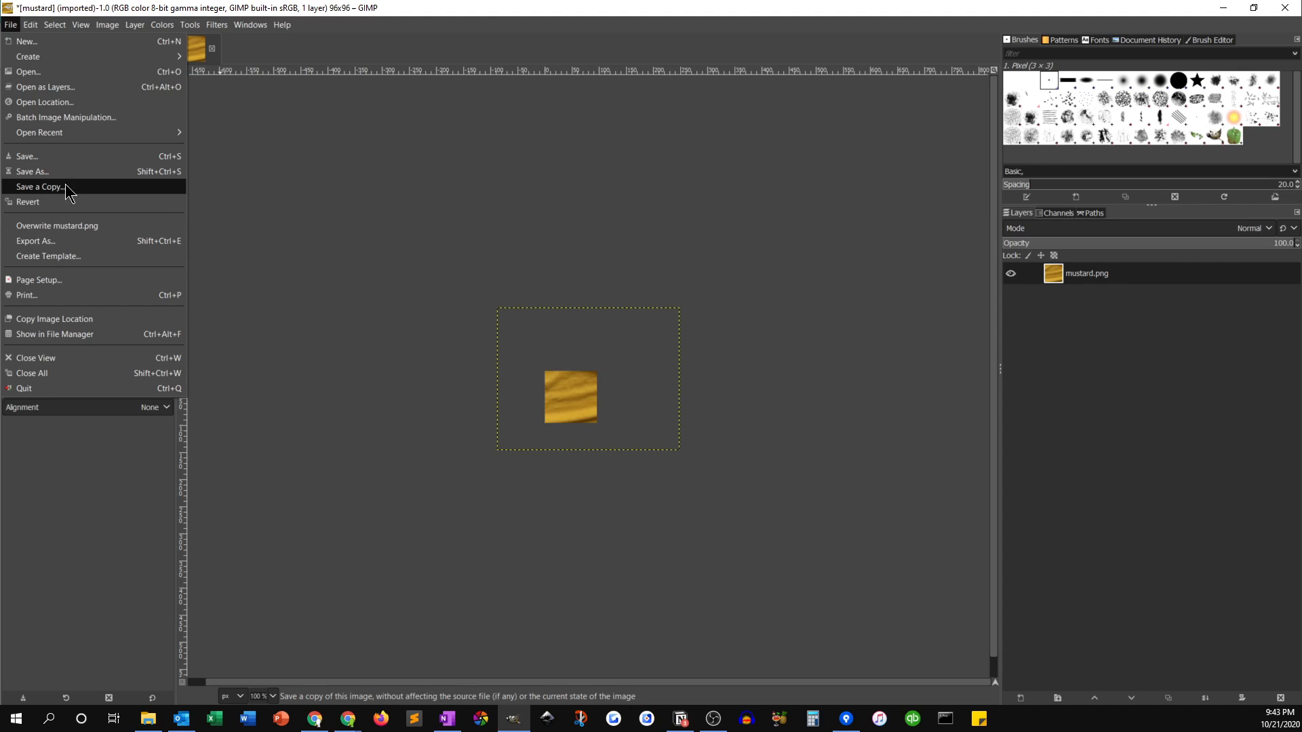
left_click(37, 167)
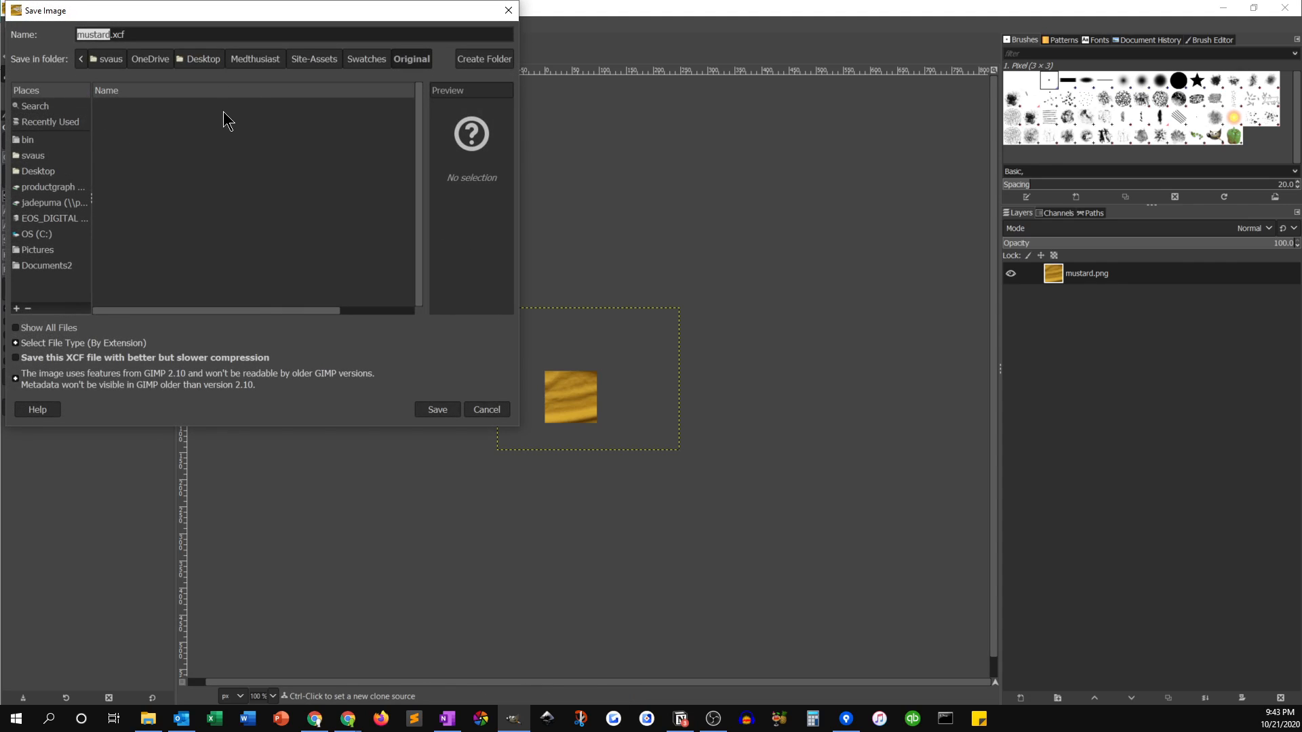
left_click(364, 59)
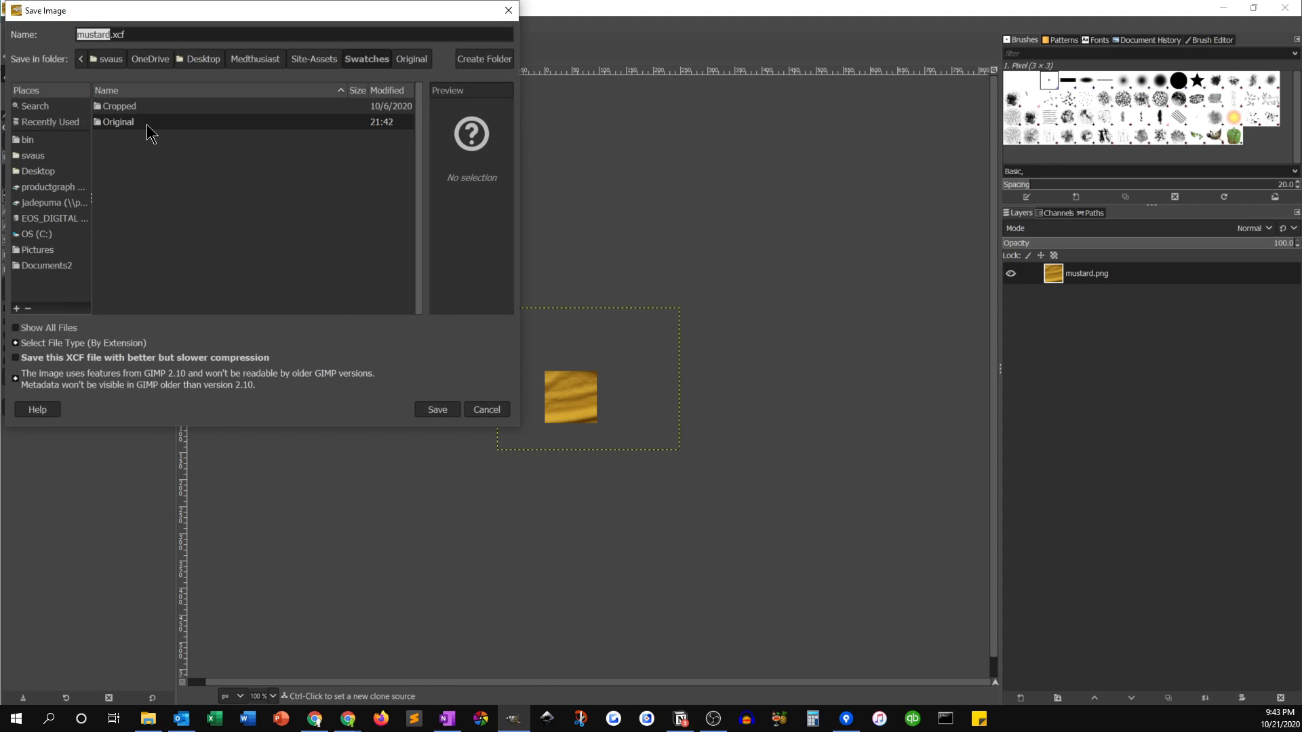
double_click(139, 108)
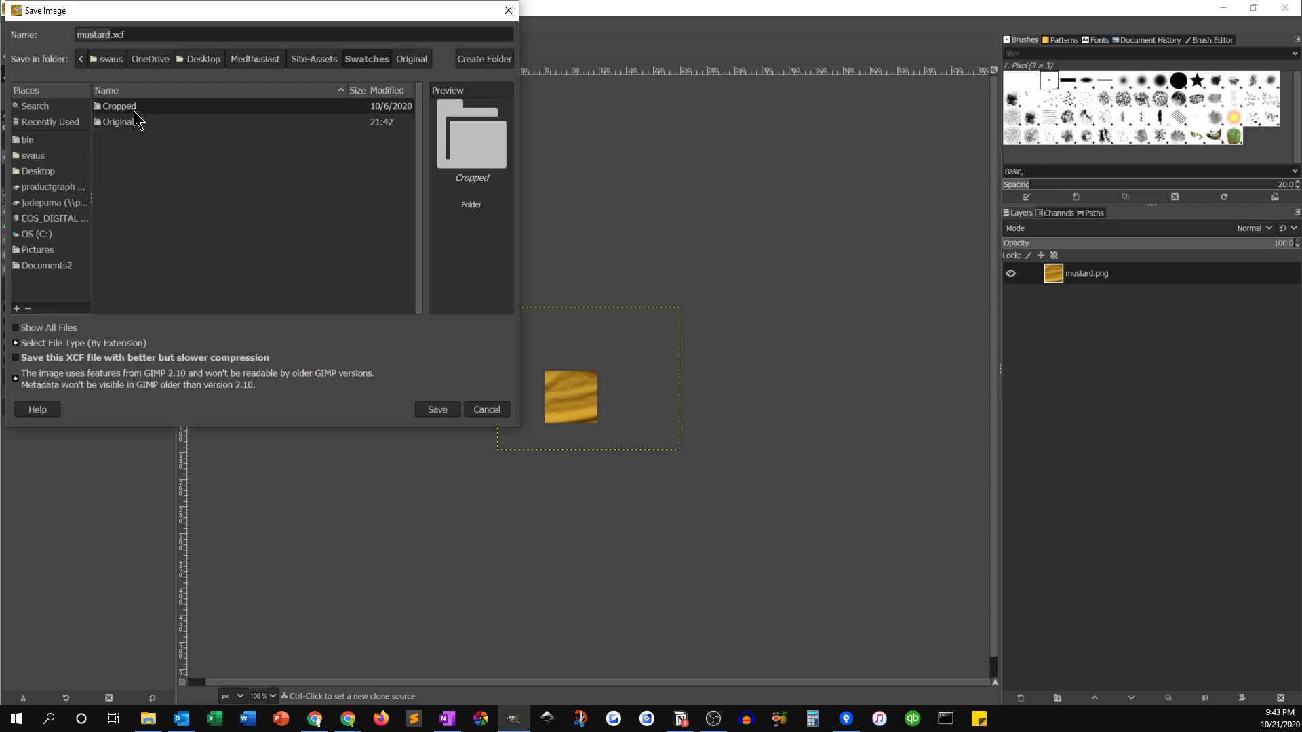
left_click(437, 409)
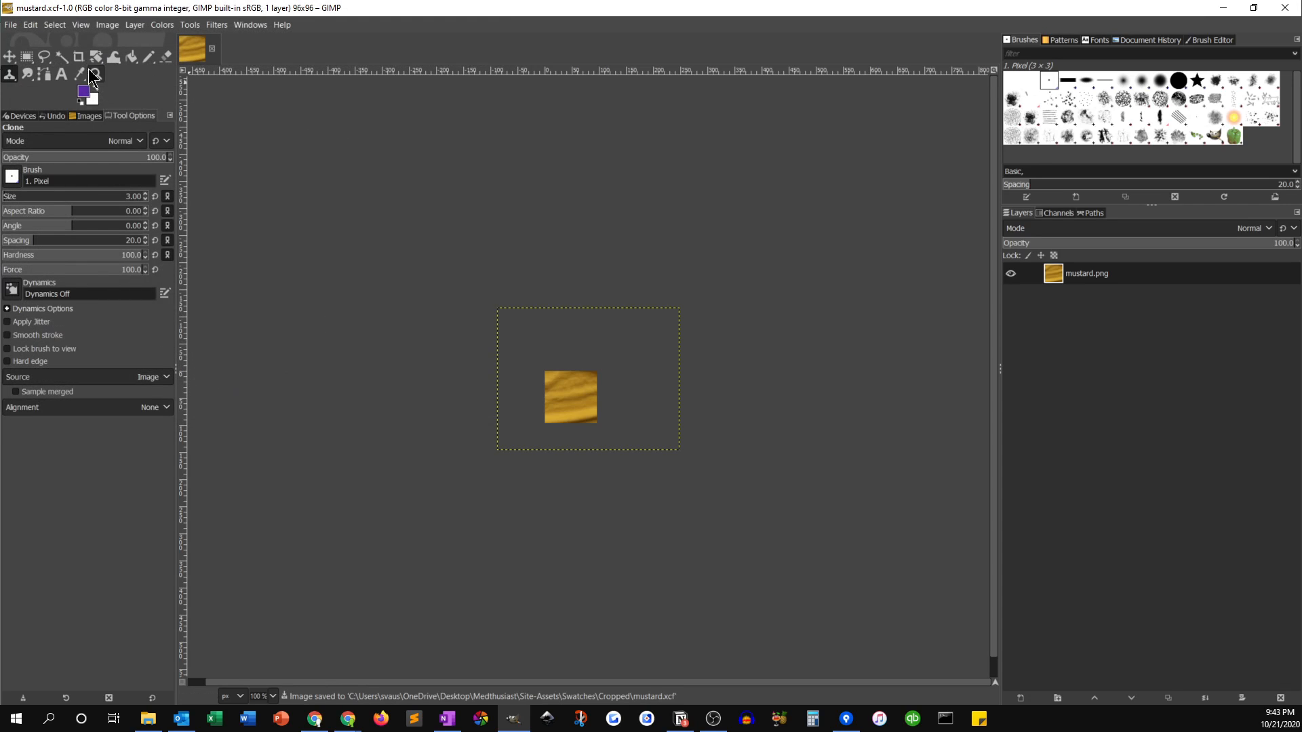
Export the image as mustard.png to the Cropped folder with the default PNG options.
left_click(11, 32)
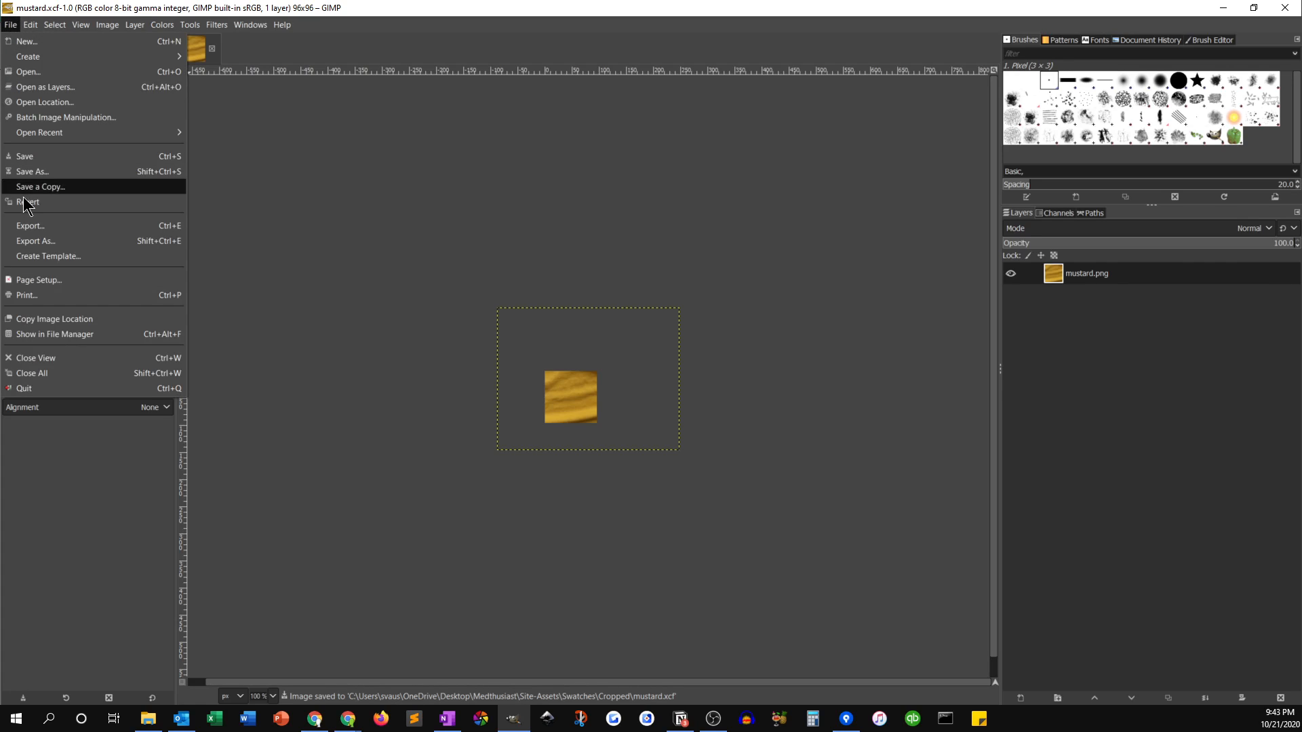
left_click(27, 244)
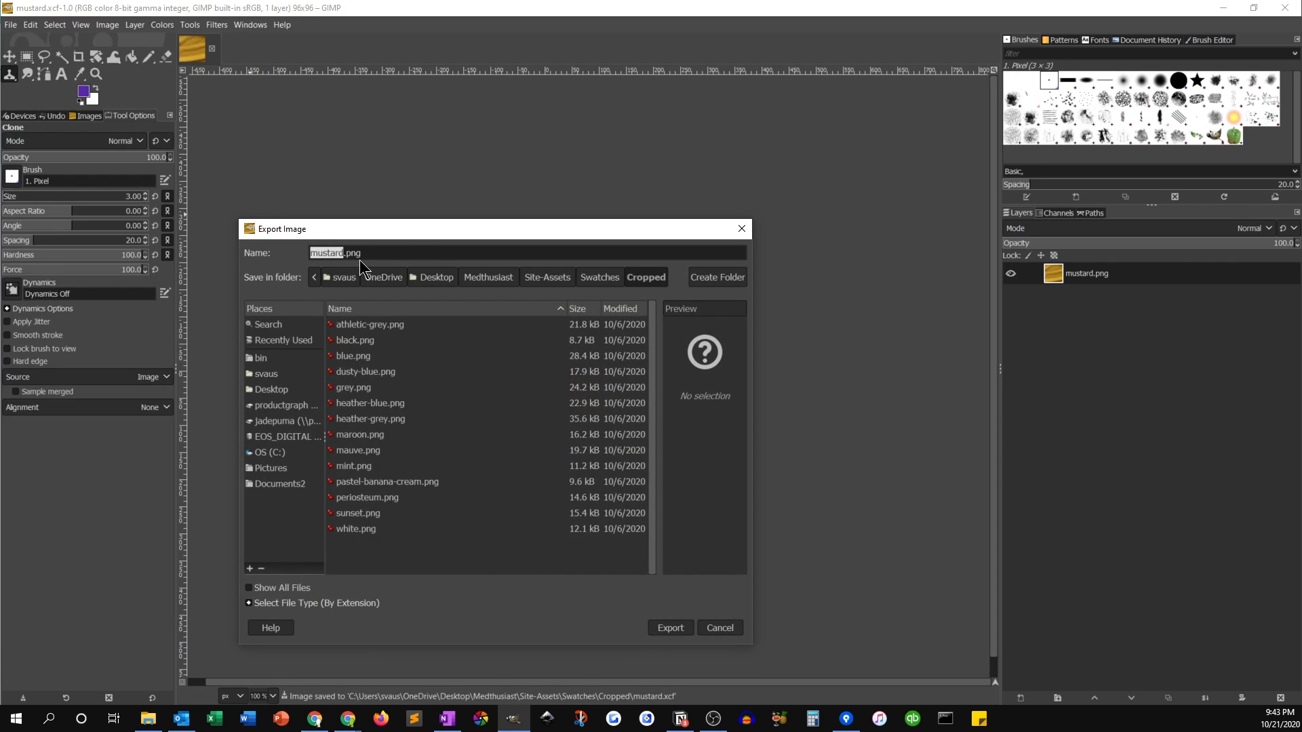
left_click(676, 631)
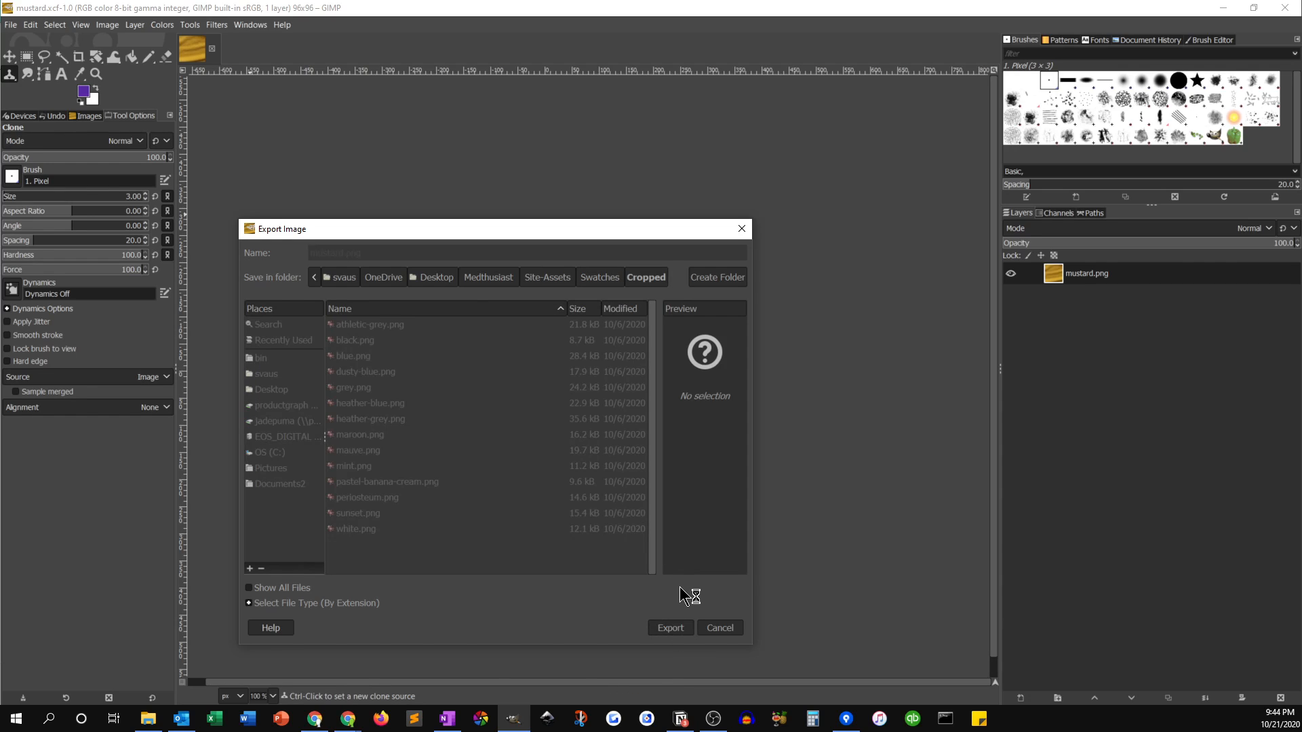
left_click(688, 546)
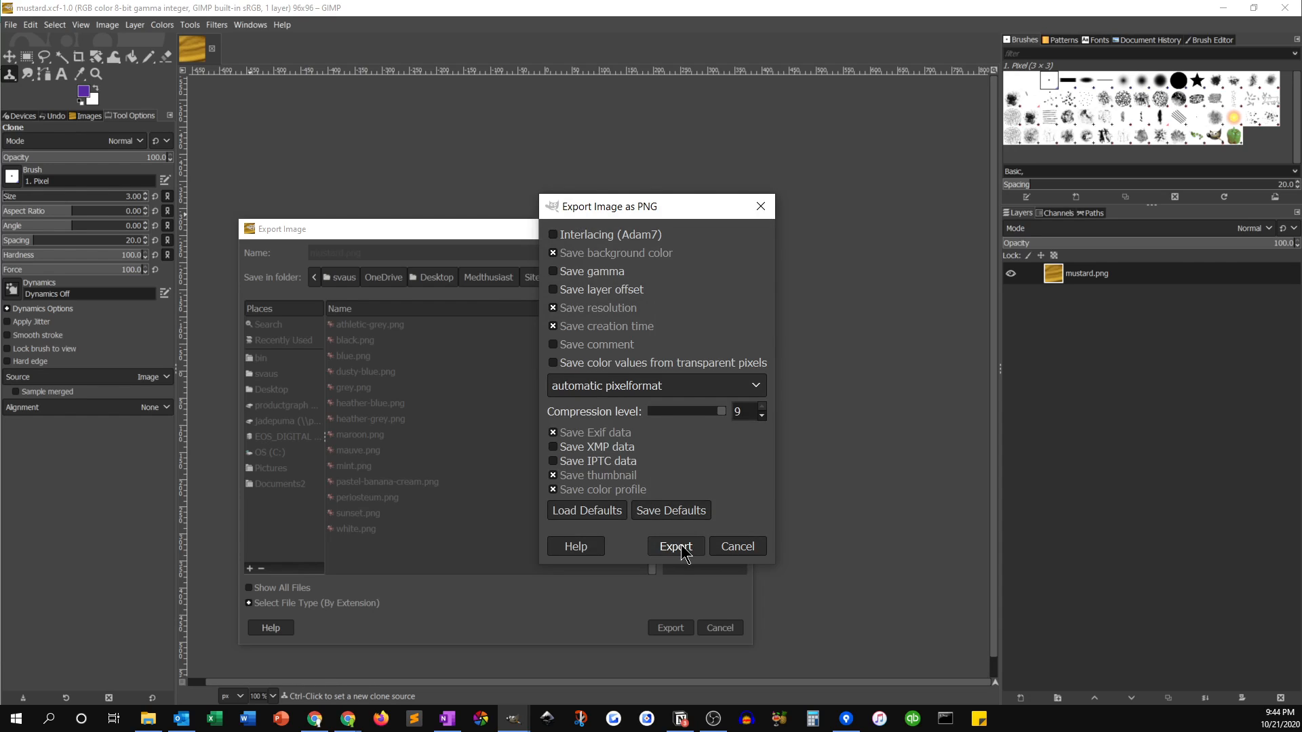
Close GIMP and open the Cropped swatches folder in File Explorer.
left_click(1287, 9)
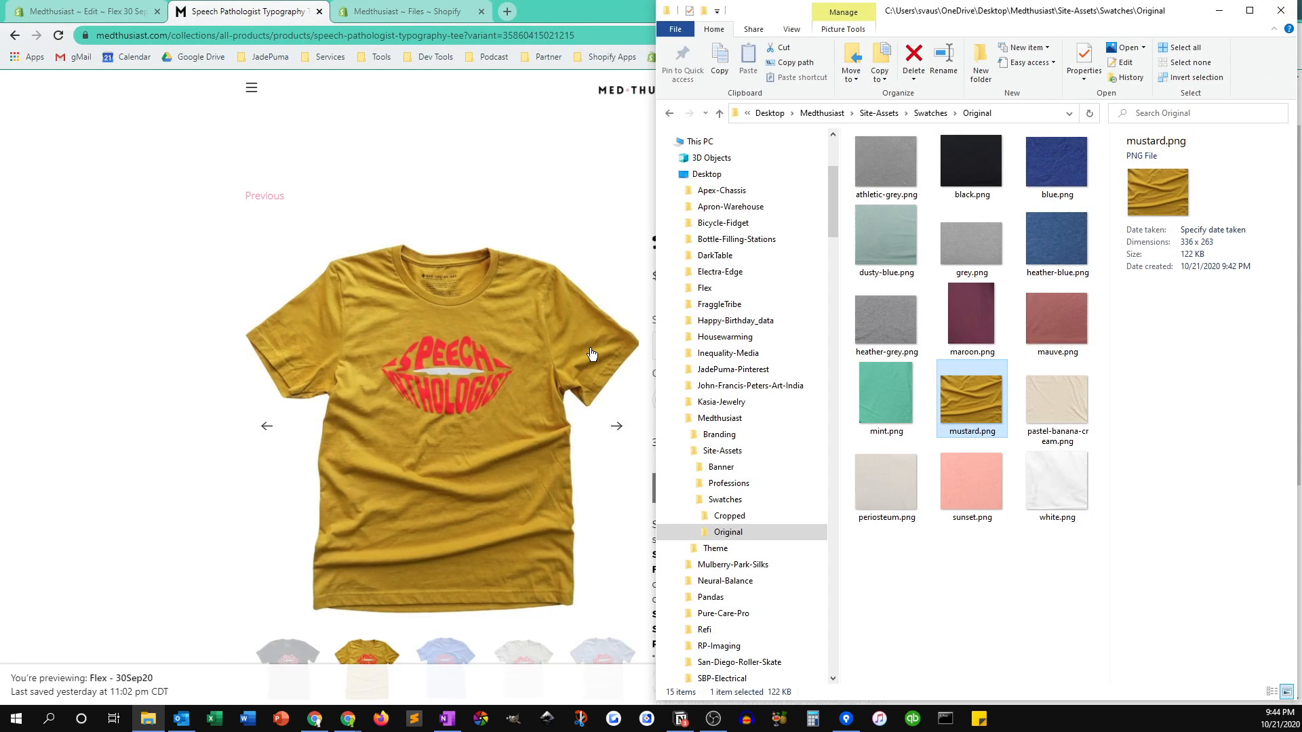
left_click(931, 113)
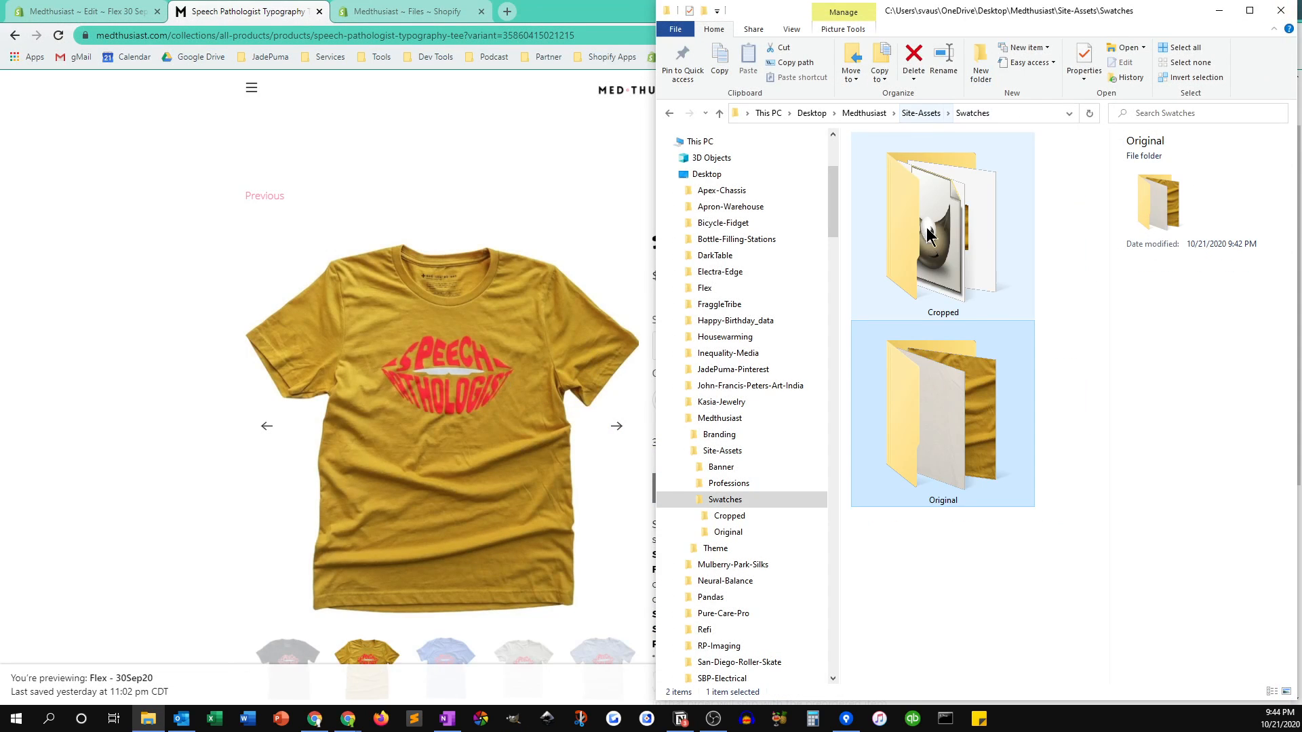
double_click(953, 269)
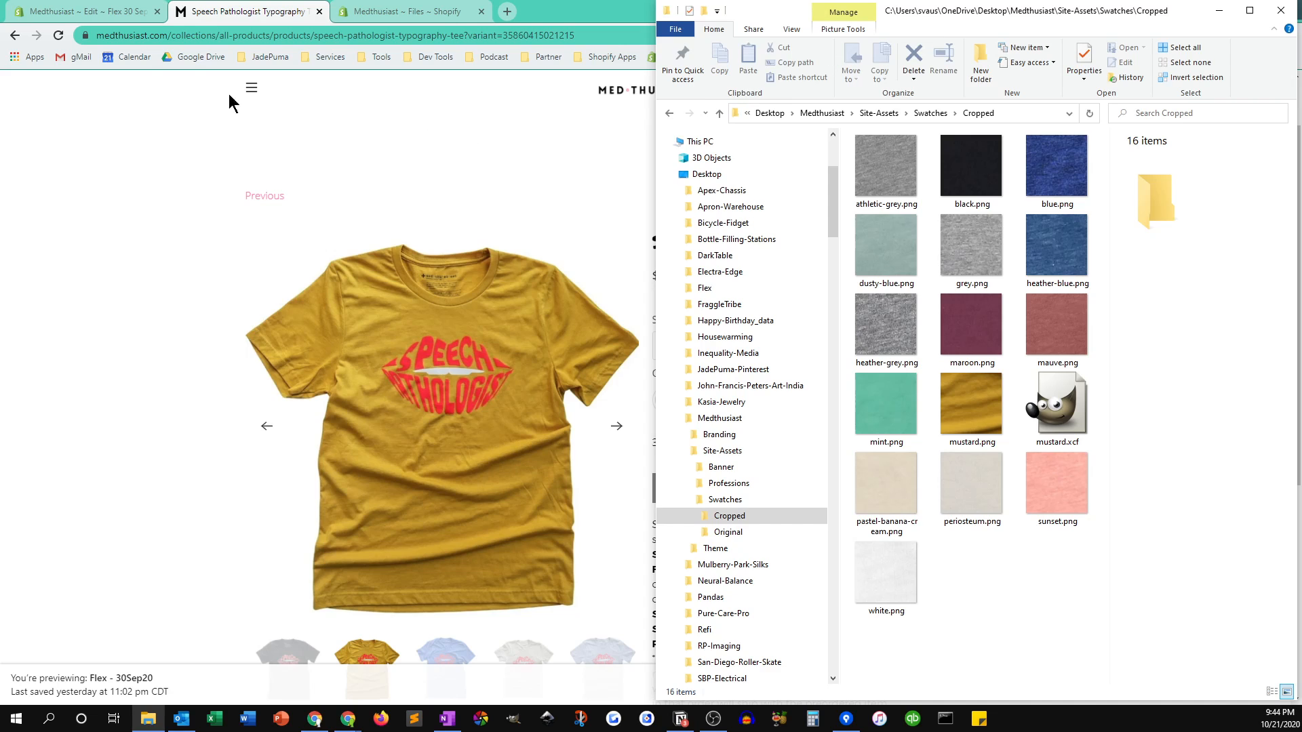
Switch to the Shopify Files page in Chrome and place the browser window beside the Cropped folder.
left_click(430, 15)
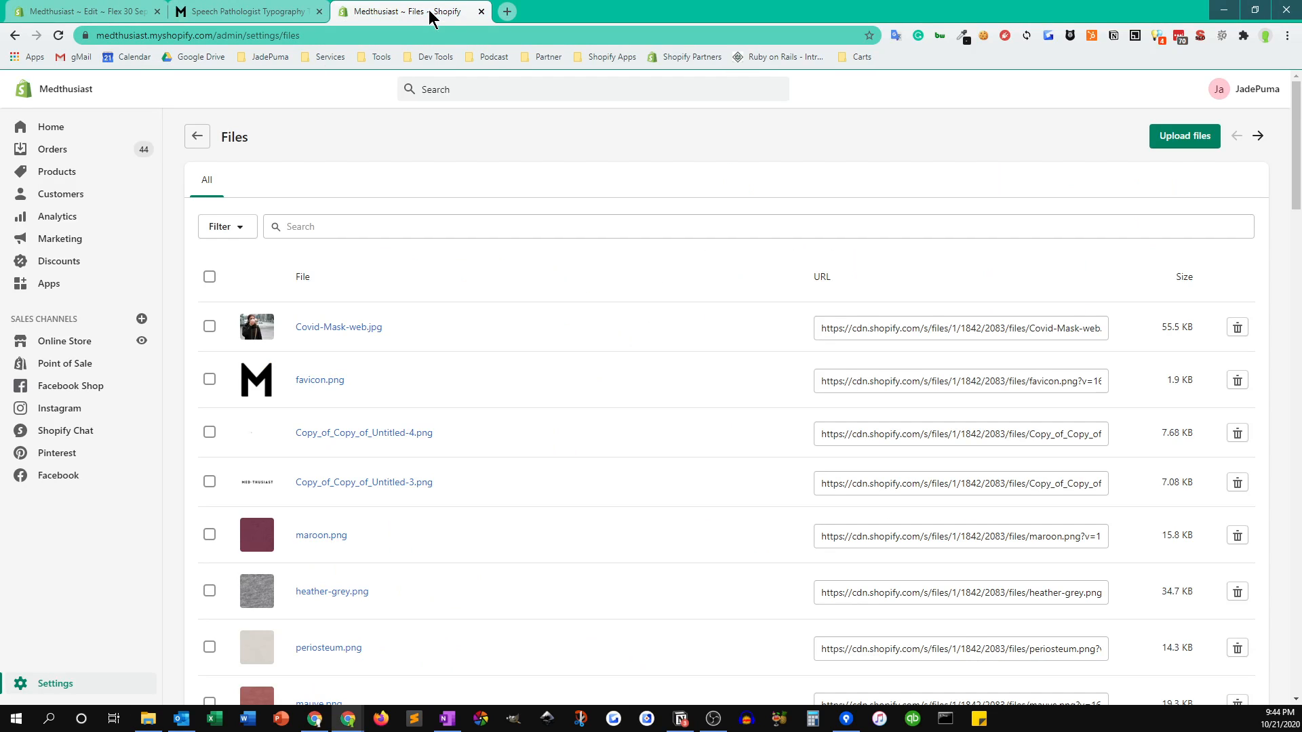
left_click_drag(568, 18, 2, 160)
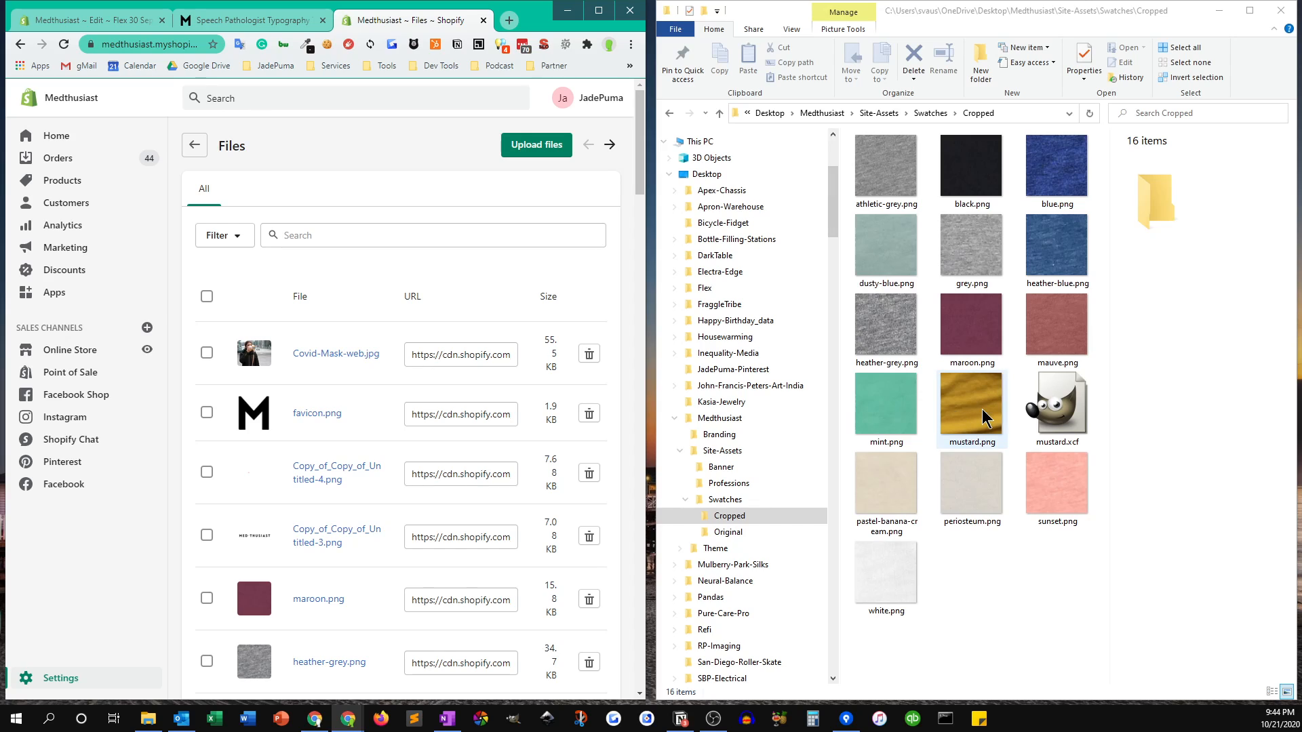
left_click(78, 21)
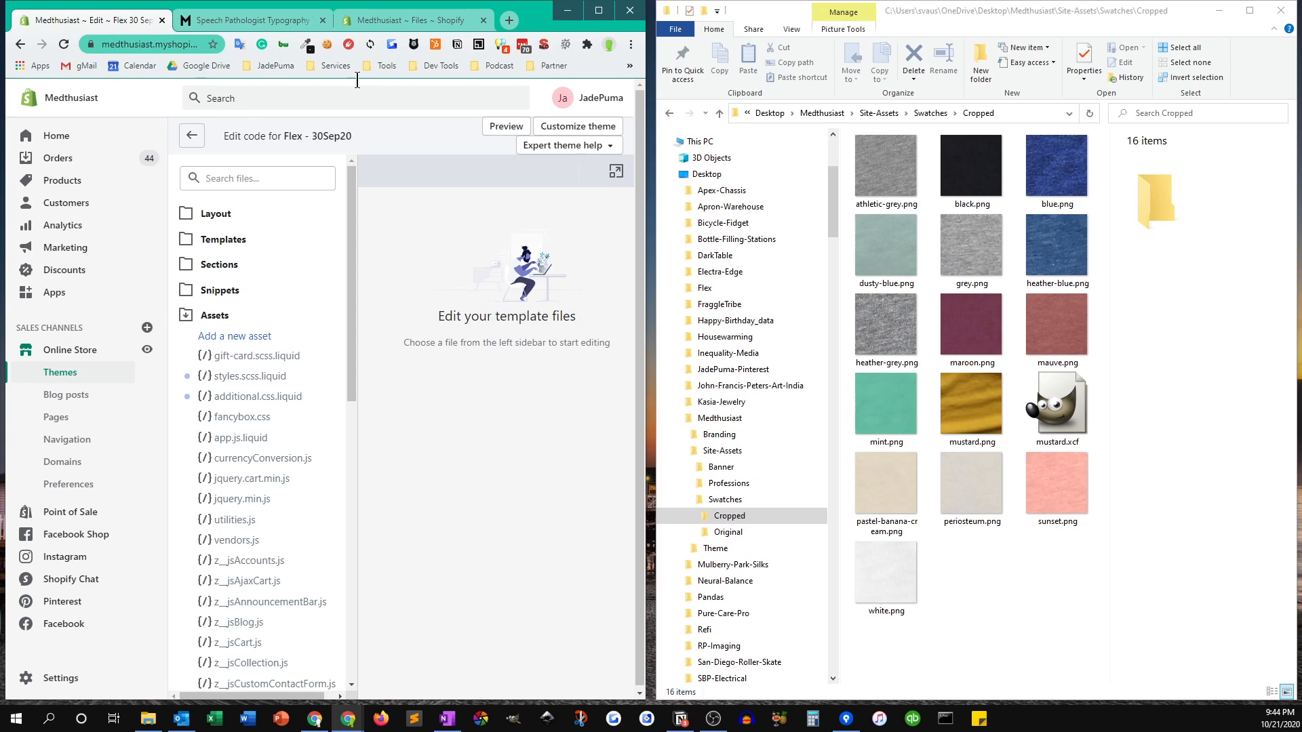
left_click(395, 28)
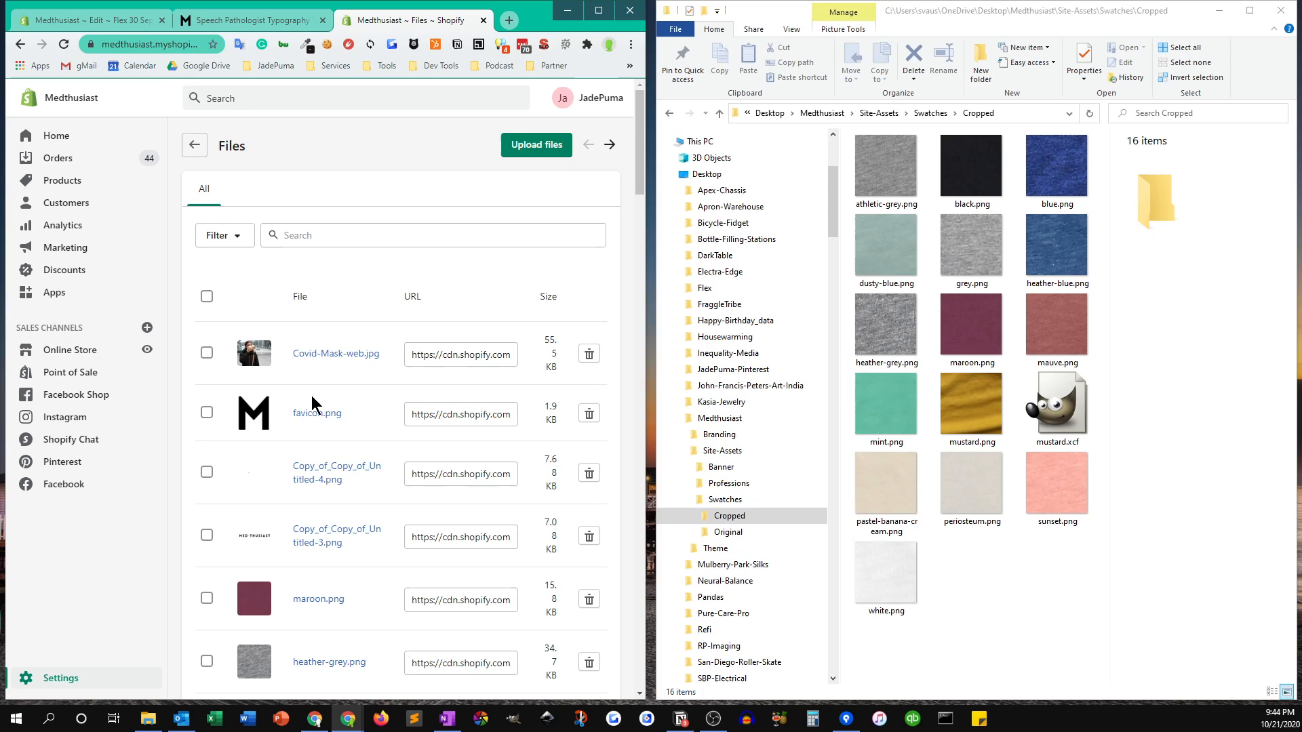
Upload mustard.png from Desktop, Medthusiast, Site-Assets, Swatches, Cropped to the Shopify files.
left_click(537, 146)
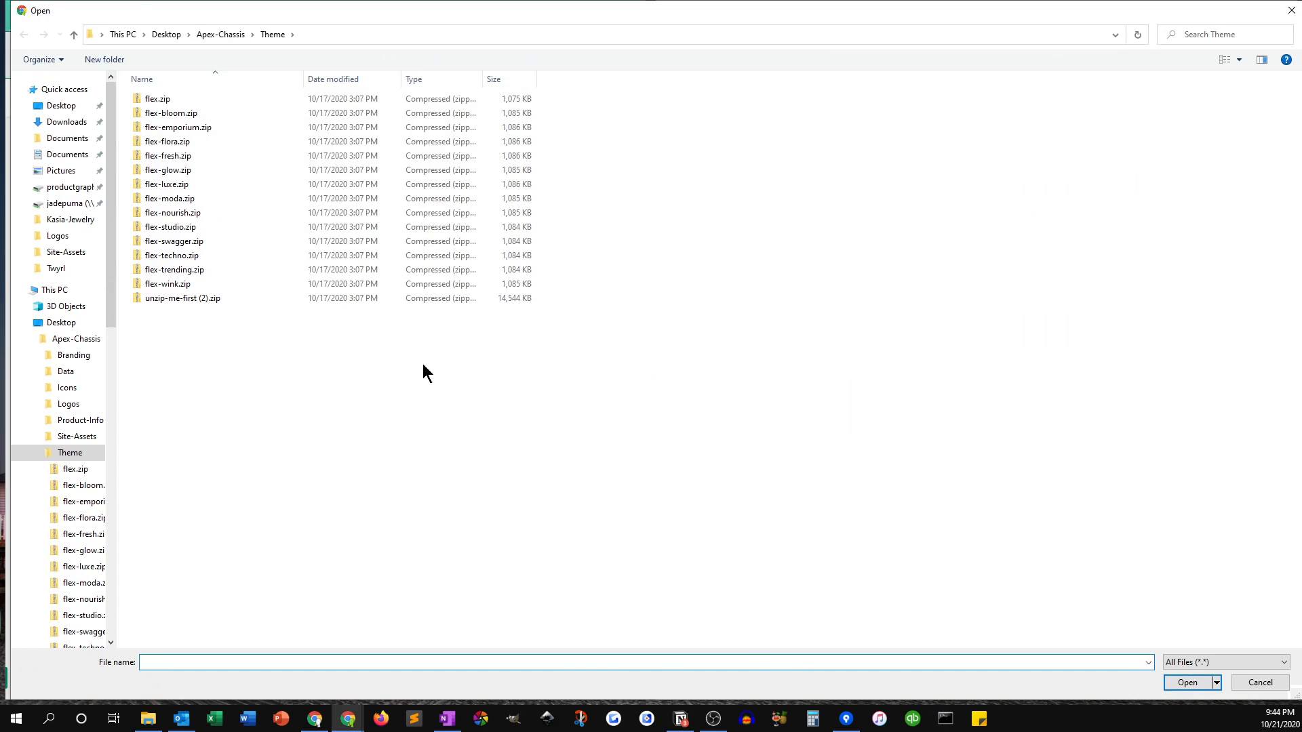
left_click(172, 35)
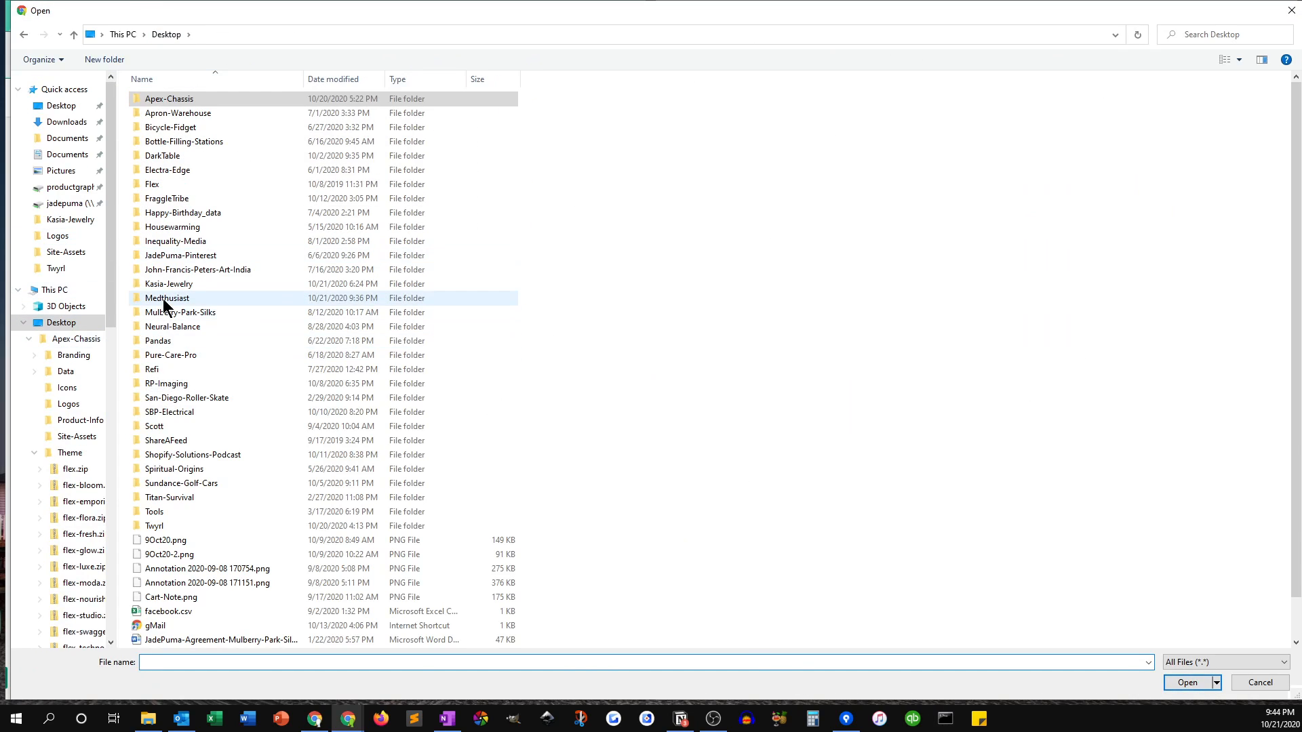
double_click(163, 298)
double_click(154, 114)
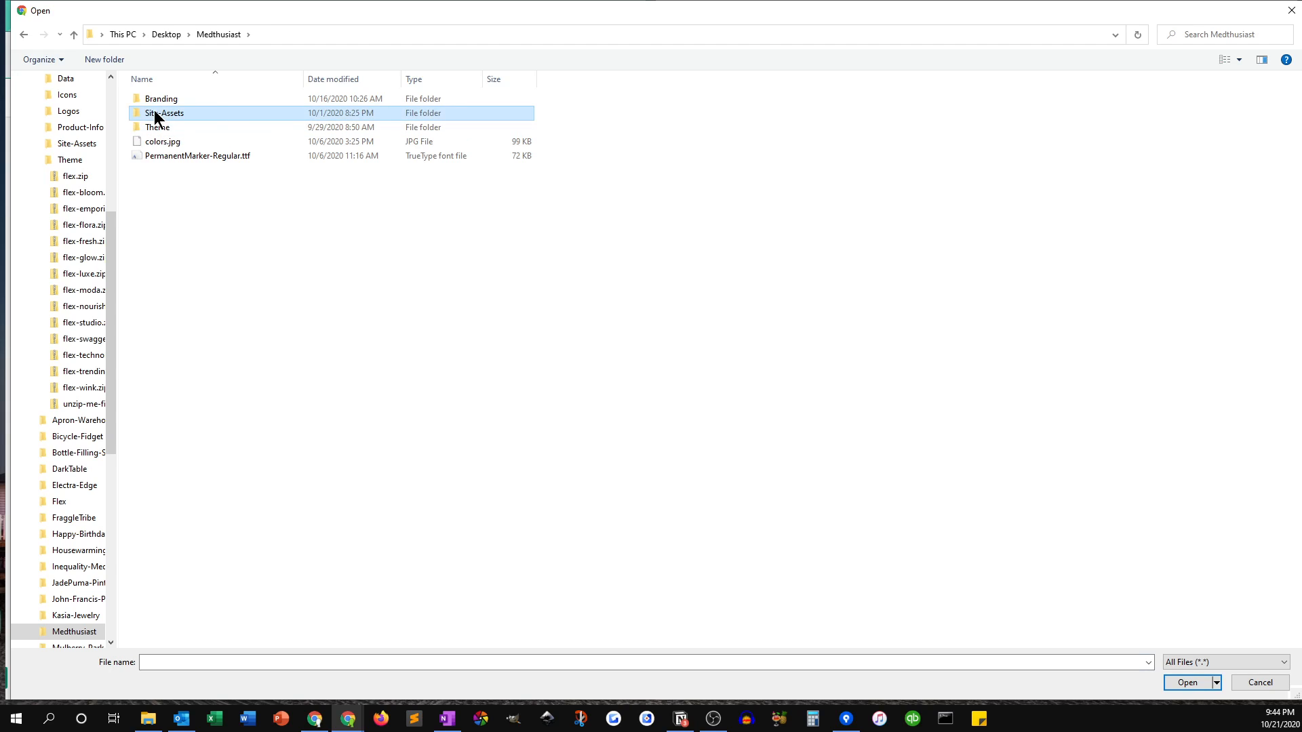
double_click(291, 113)
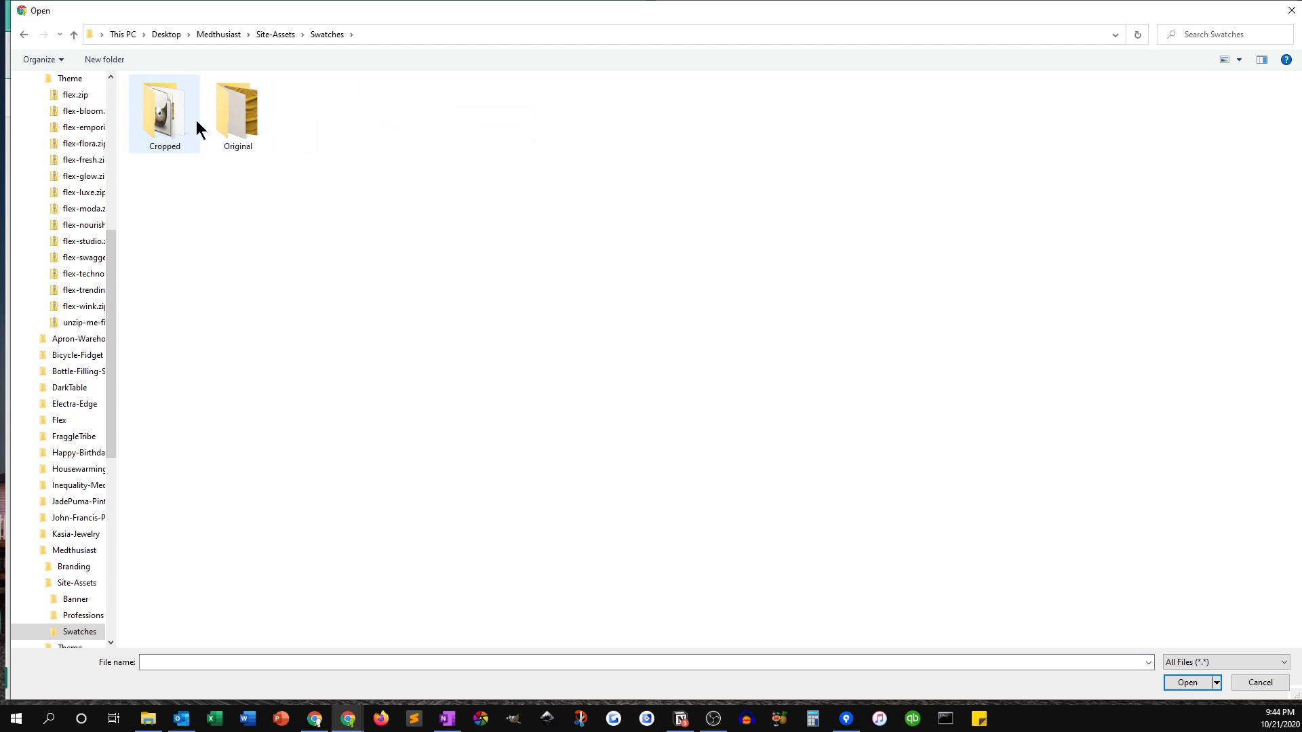
double_click(171, 118)
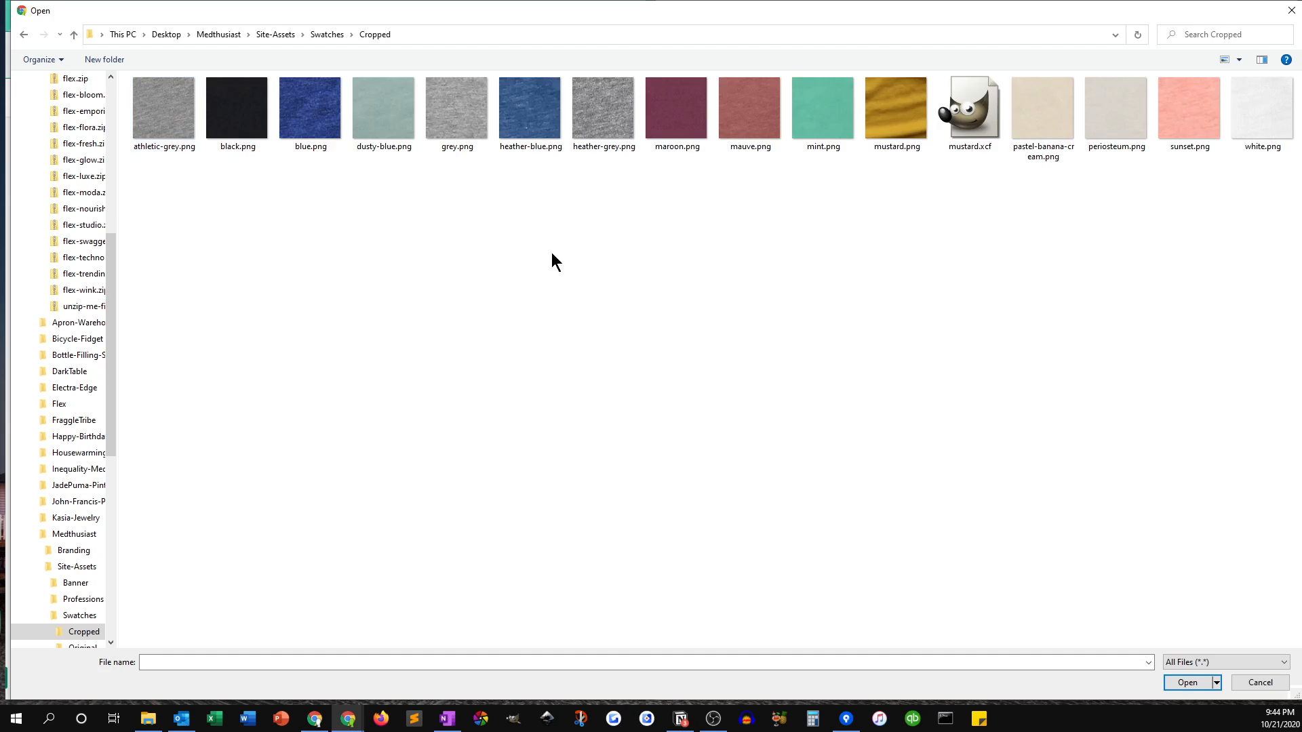
left_click(905, 110)
left_click(1202, 687)
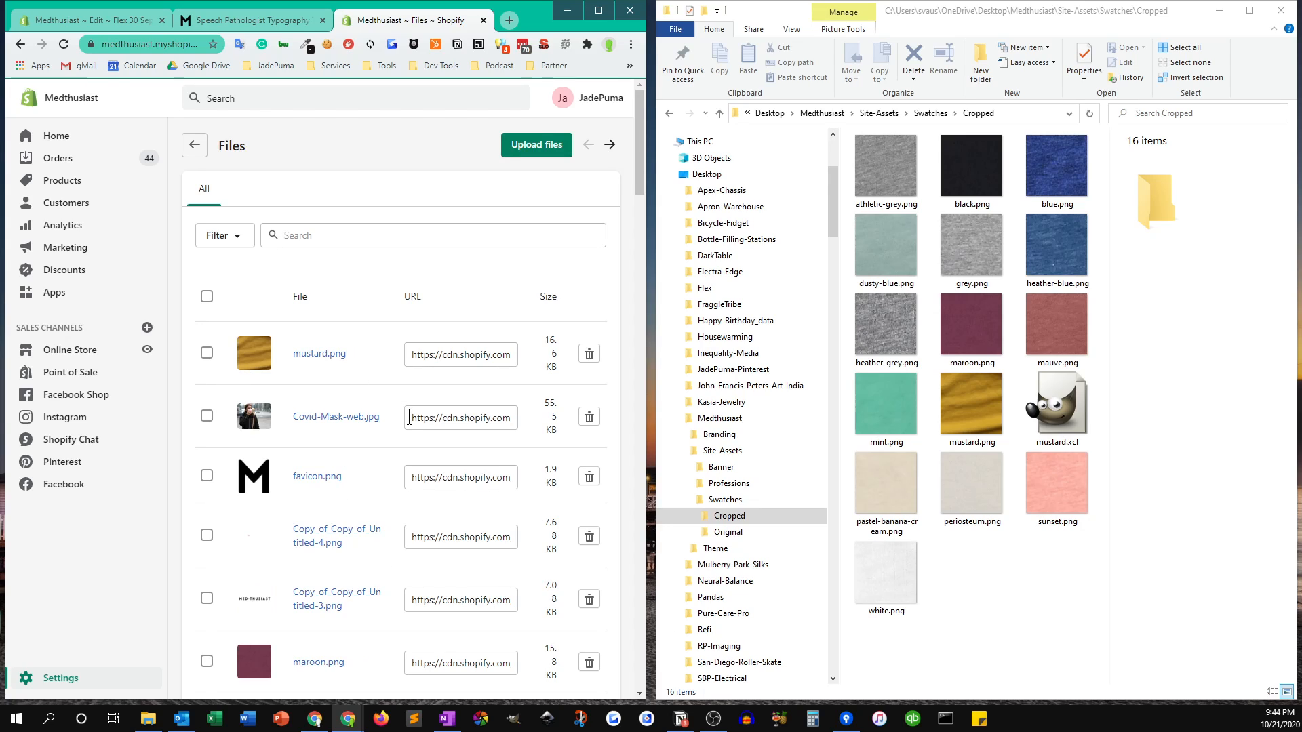
Maximize the browser window and reload the Speech Pathologist Typography Tee product page.
left_click(601, 10)
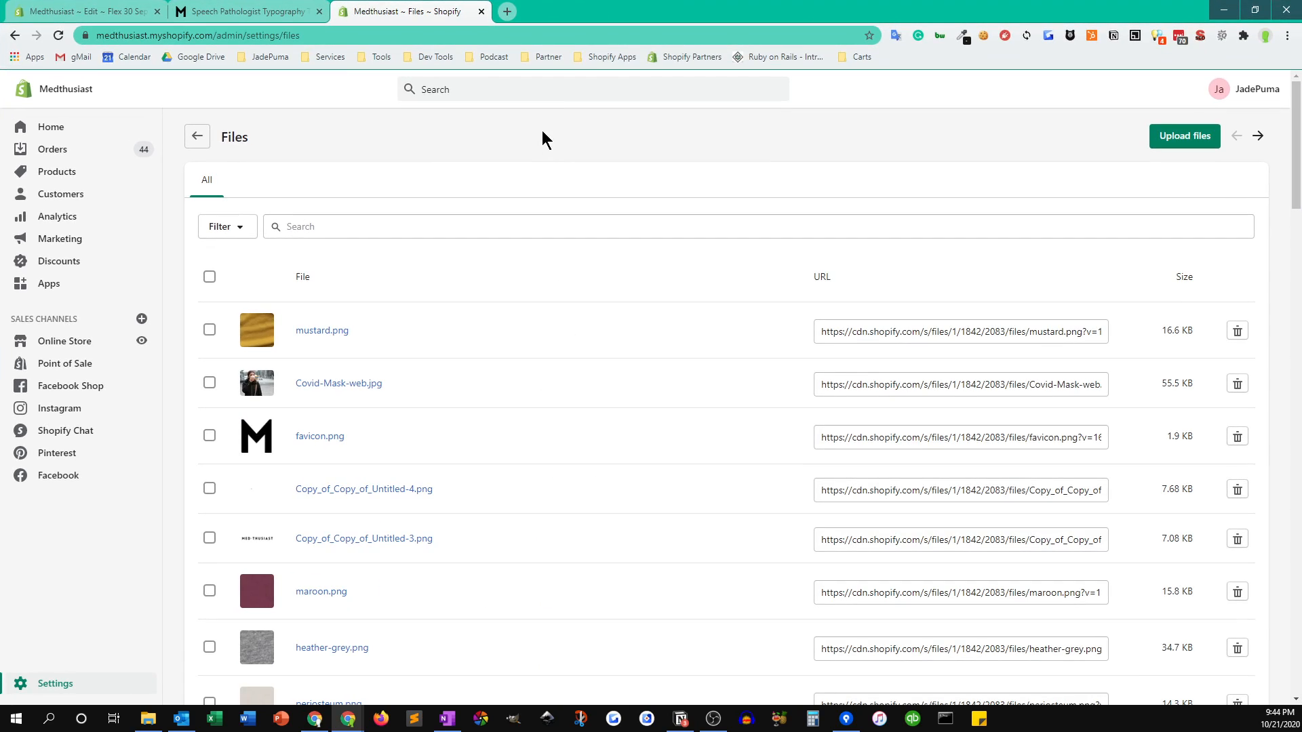
left_click(240, 14)
mouse_move(597, 223)
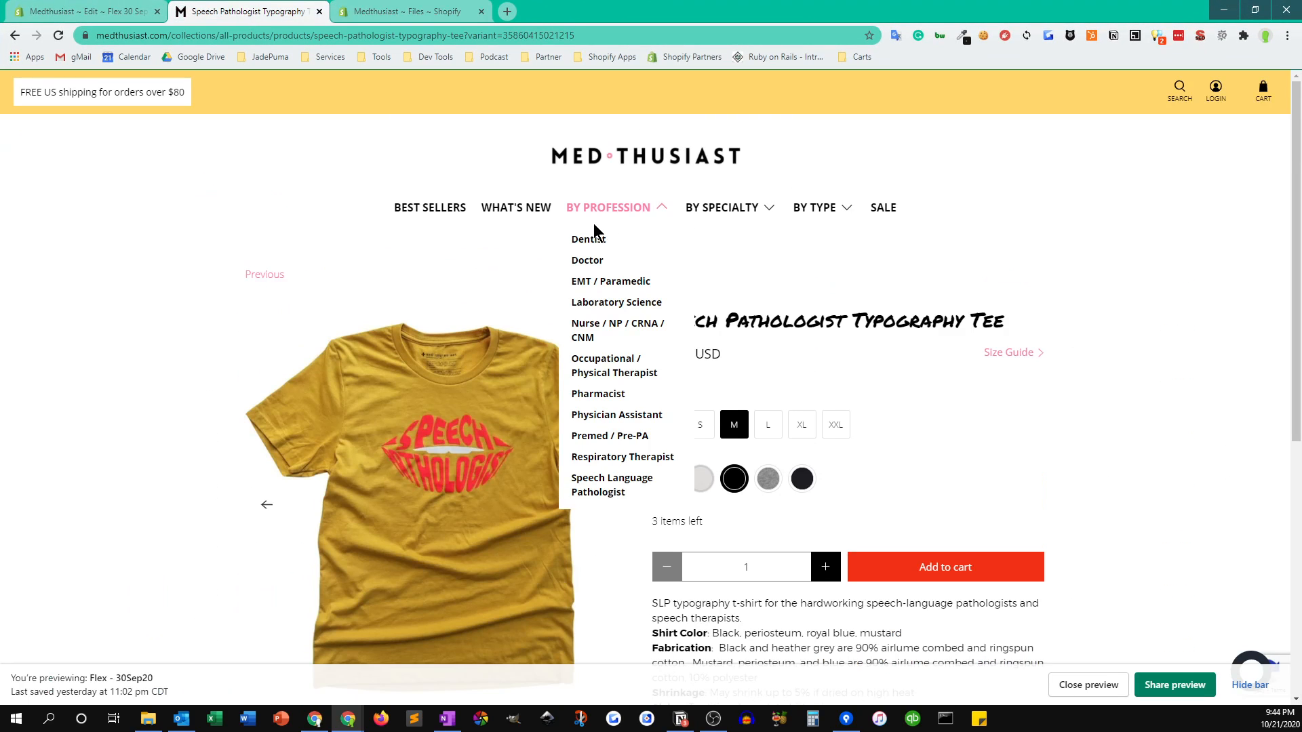
left_click(58, 36)
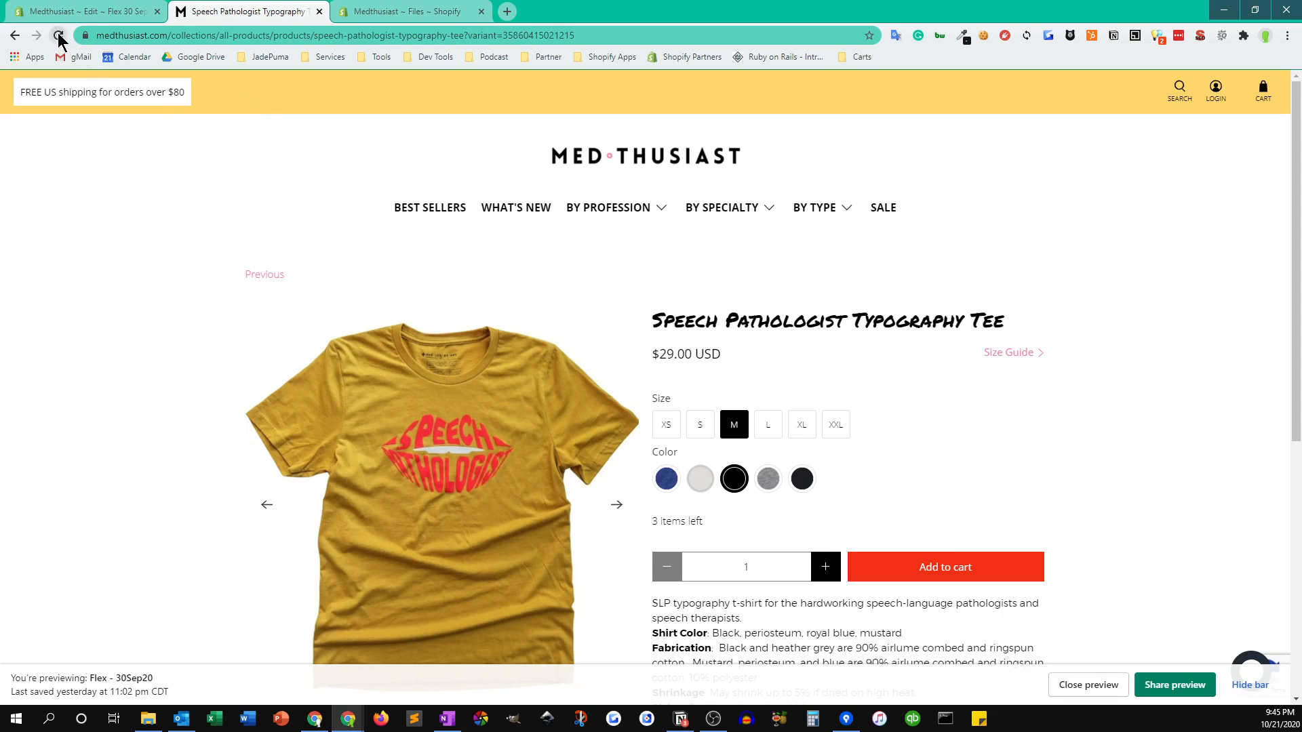